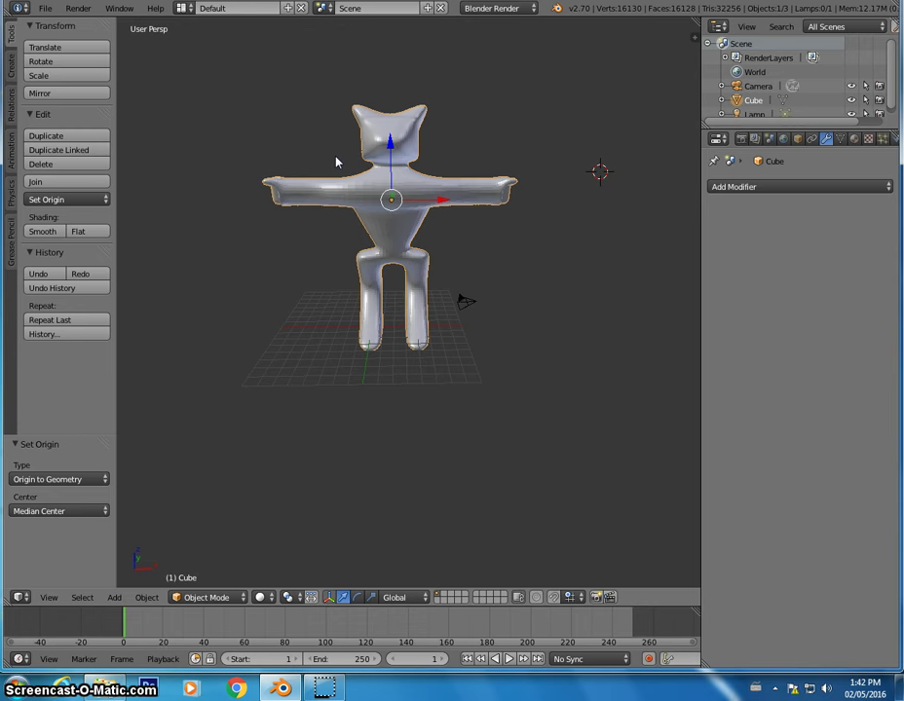
# Step: Align the camera to the current view and reposition the character within the camera frame
pyautogui.moveTo(497, 262); pyautogui.dragTo(563, 230, button='middle')
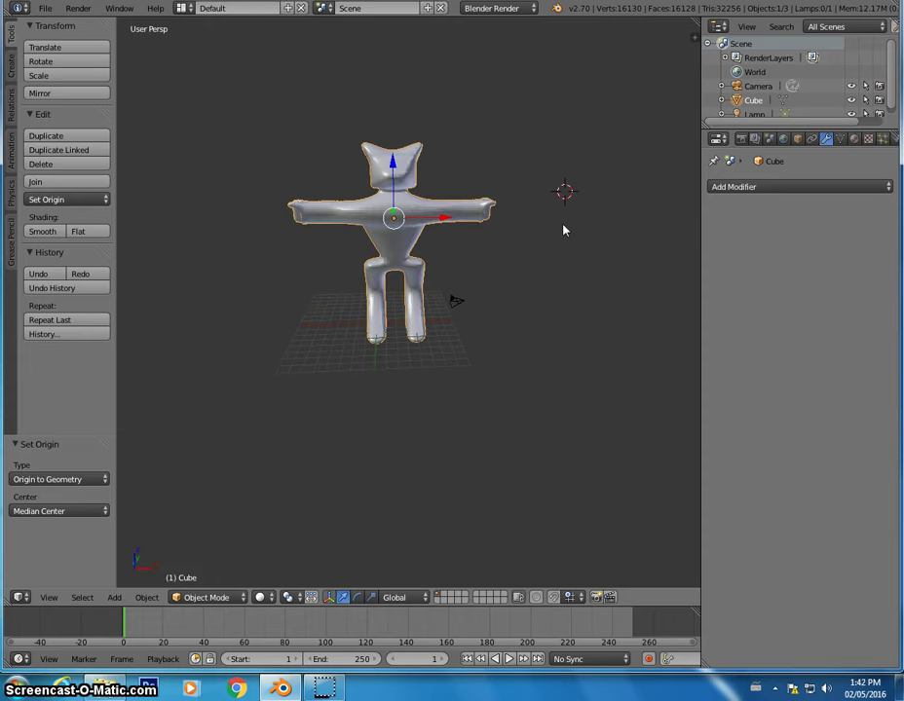
pyautogui.press('ctrl+alt+KP_0')
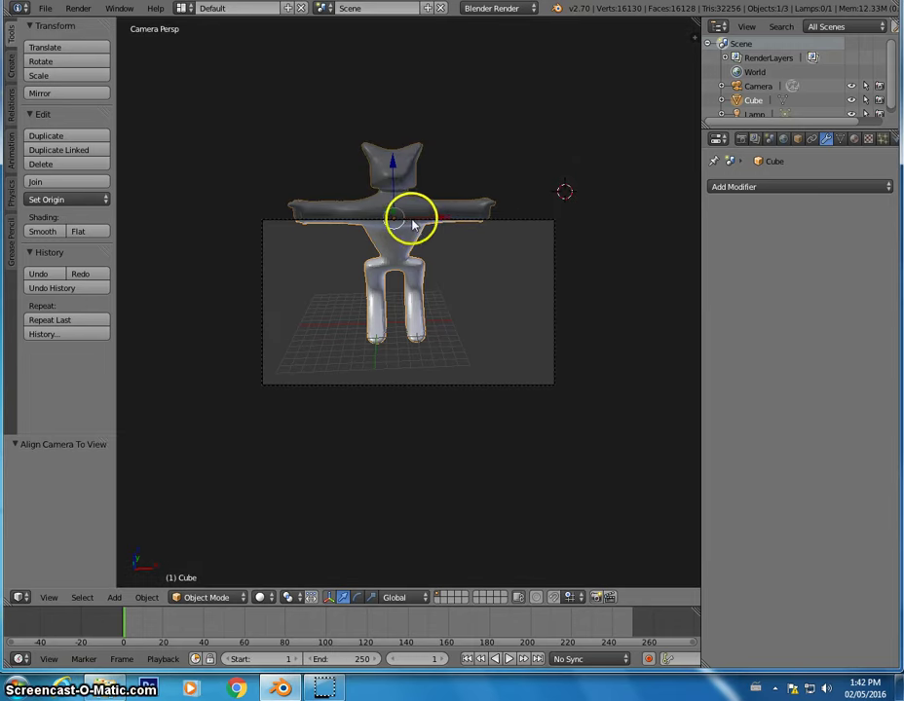
pyautogui.scroll(-4, 416, 220)
pyautogui.press('KP_0')
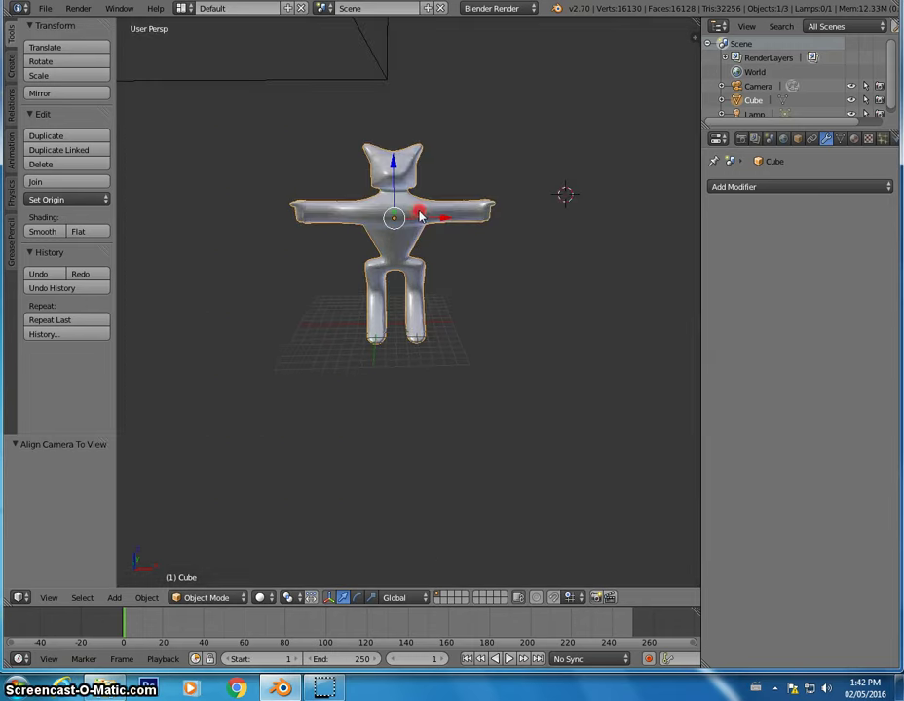
pyautogui.rightClick(454, 224)
pyautogui.press('KP_0')
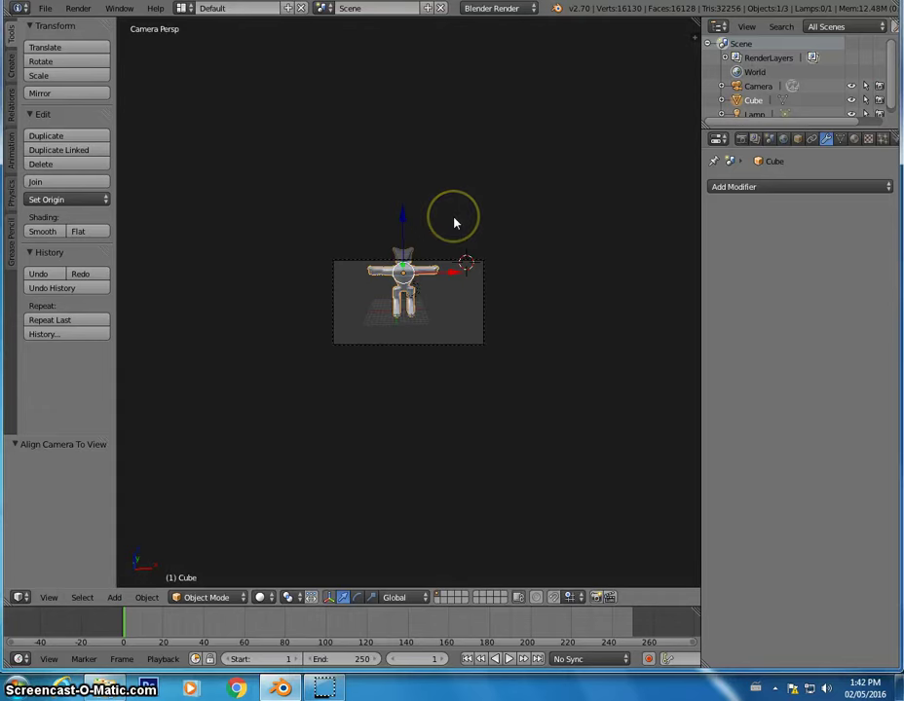
pyautogui.press('KP_1')
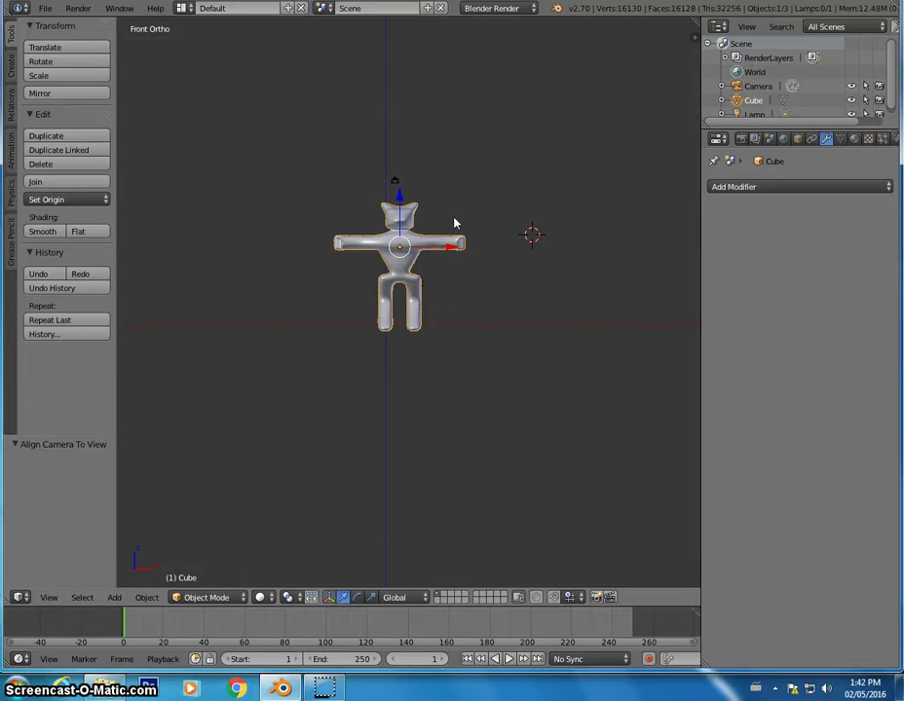
pyautogui.press('KP_0')
pyautogui.scroll(3, 505, 253)
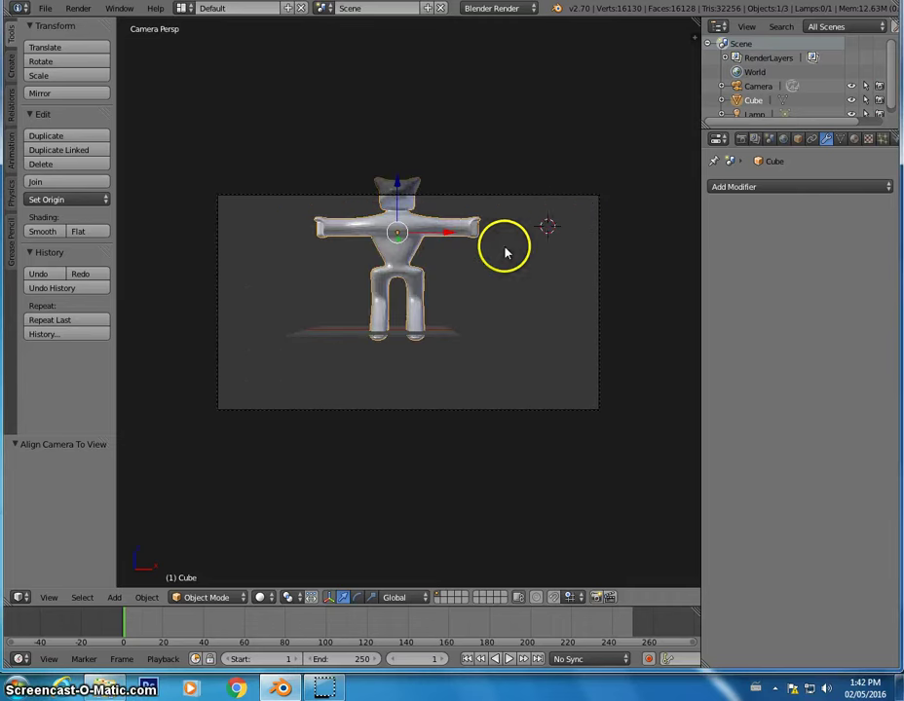
pyautogui.press('g')
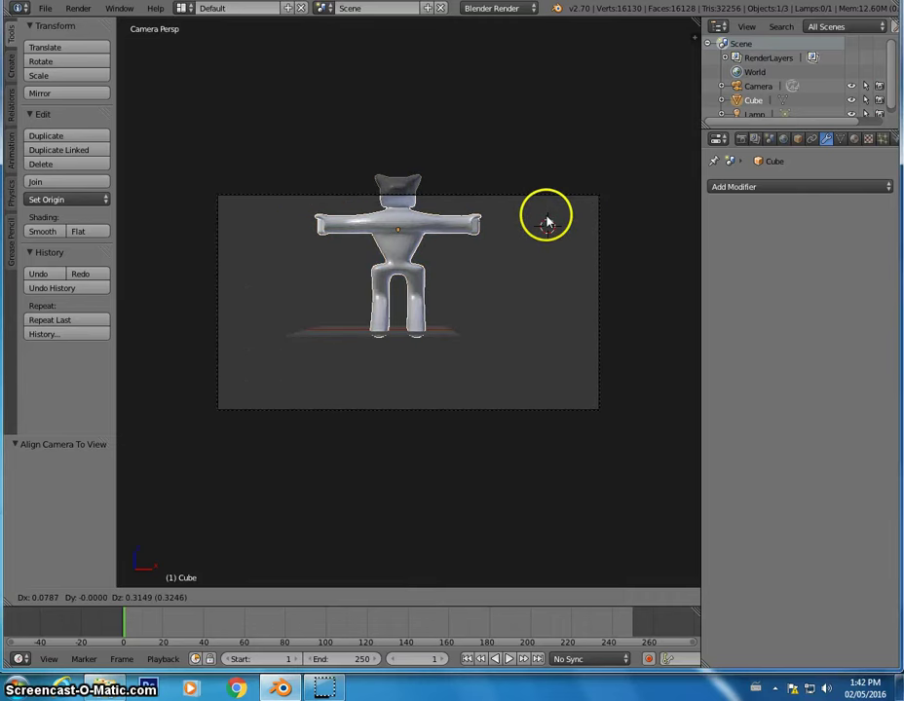
pyautogui.click(550, 217)
# Step: Move the camera so the character is framed, raising it slightly
pyautogui.rightClick(559, 201)
pyautogui.press('g')
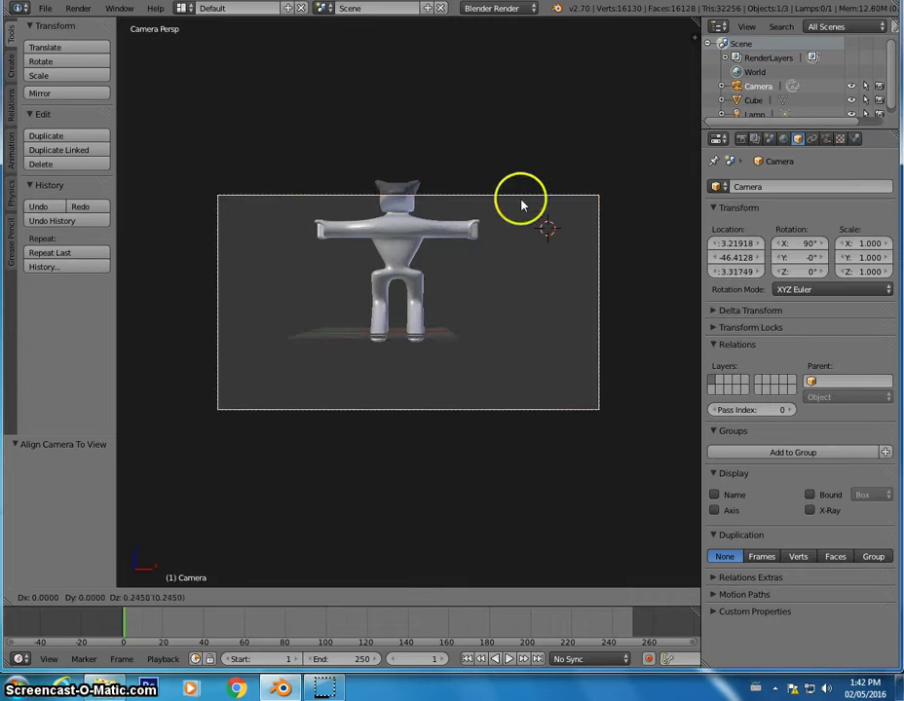
pyautogui.click(526, 115)
pyautogui.press('g')
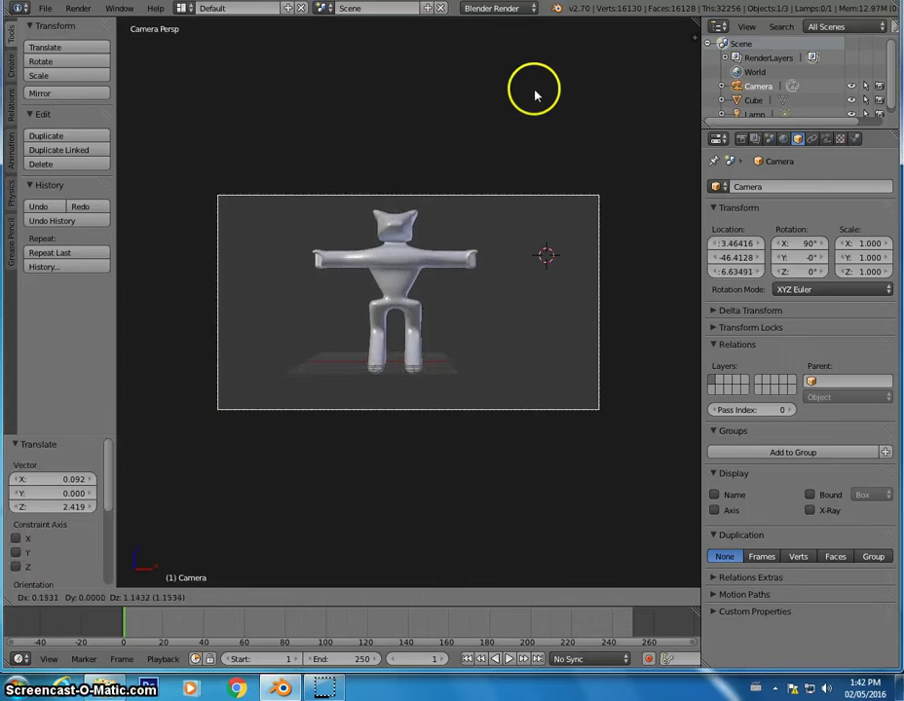
pyautogui.click(480, 288)
pyautogui.moveTo(456, 282); pyautogui.dragTo(457, 271, button='right')
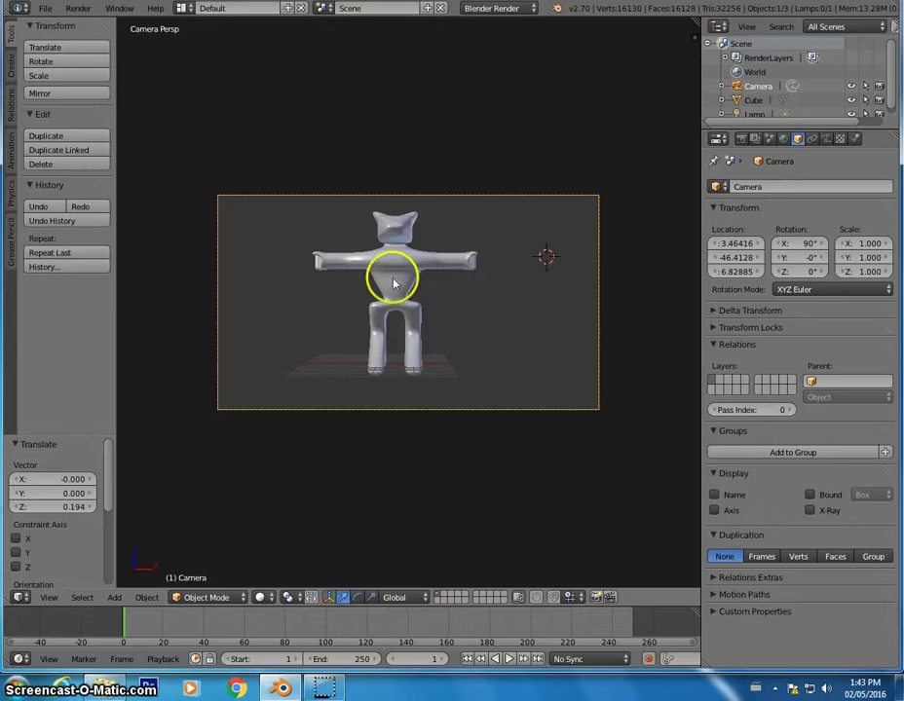
# Step: Switch to Top view (Numpad 7) and align the camera to look straight down
pyautogui.press('KP_0')
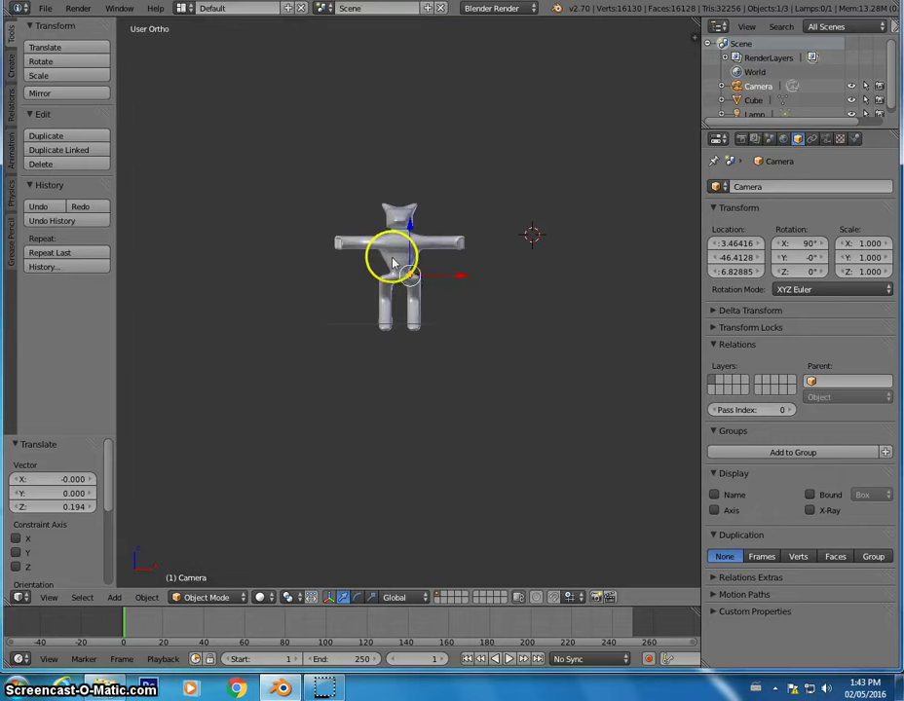
pyautogui.scroll(5, 394, 261)
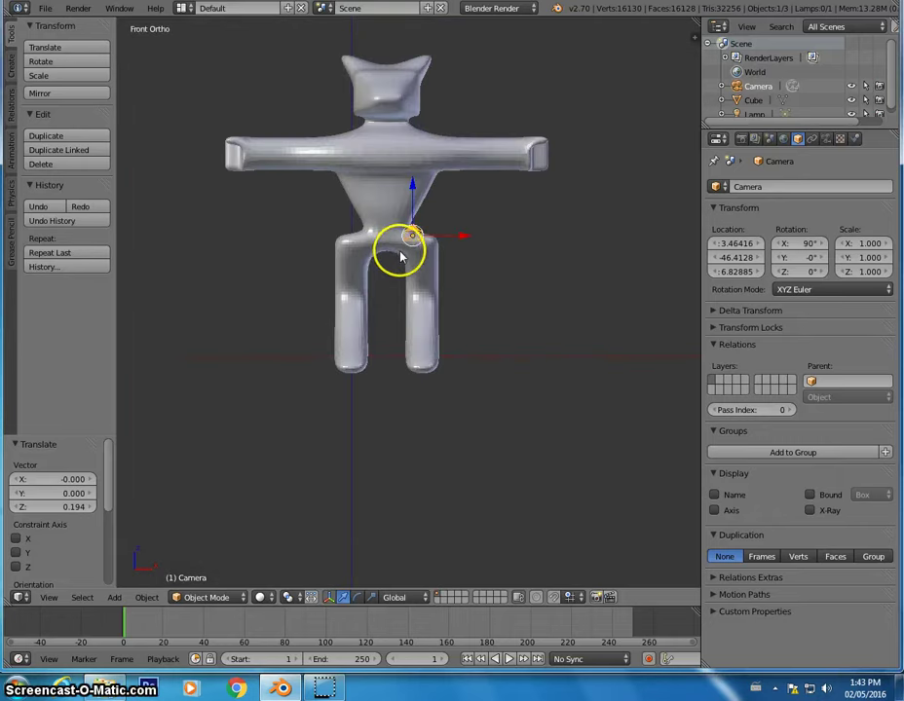
pyautogui.press('KP_3')
pyautogui.press('KP_1')
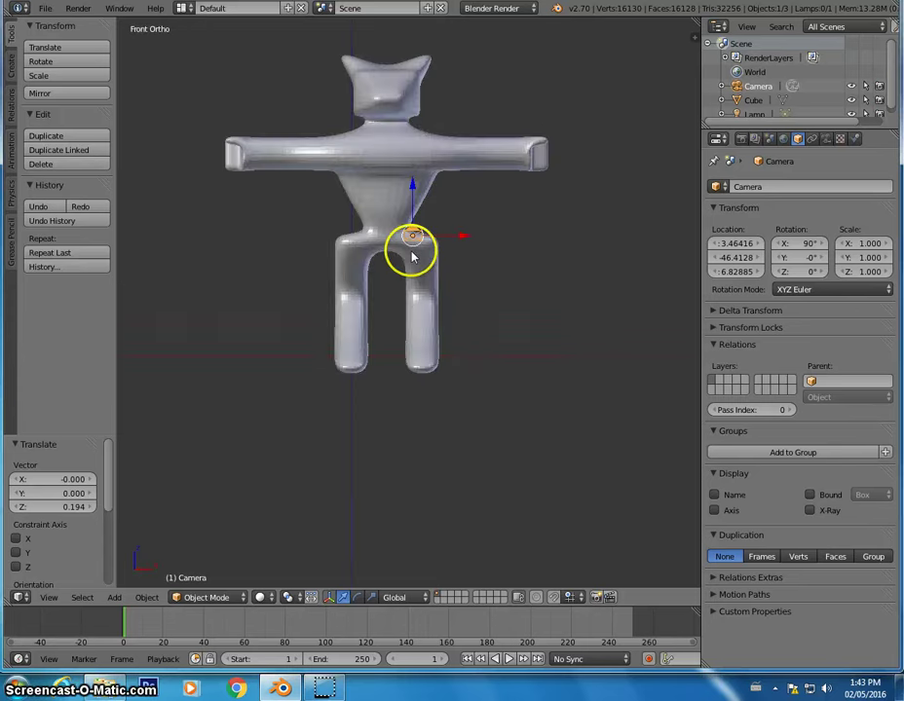
pyautogui.scroll(-1, 414, 257)
pyautogui.press('KP_7')
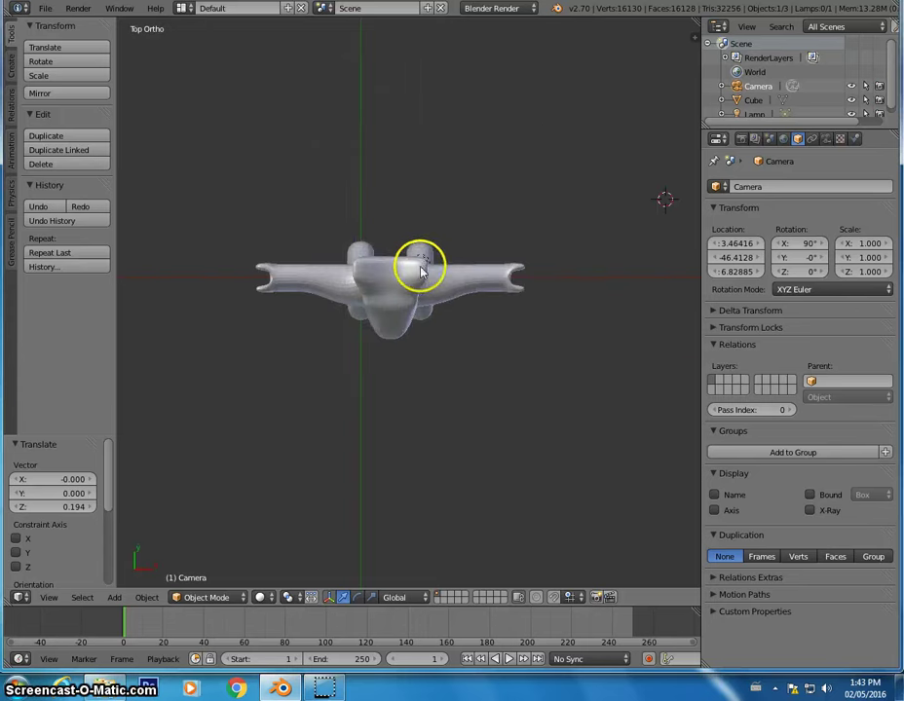
pyautogui.scroll(-2, 437, 312)
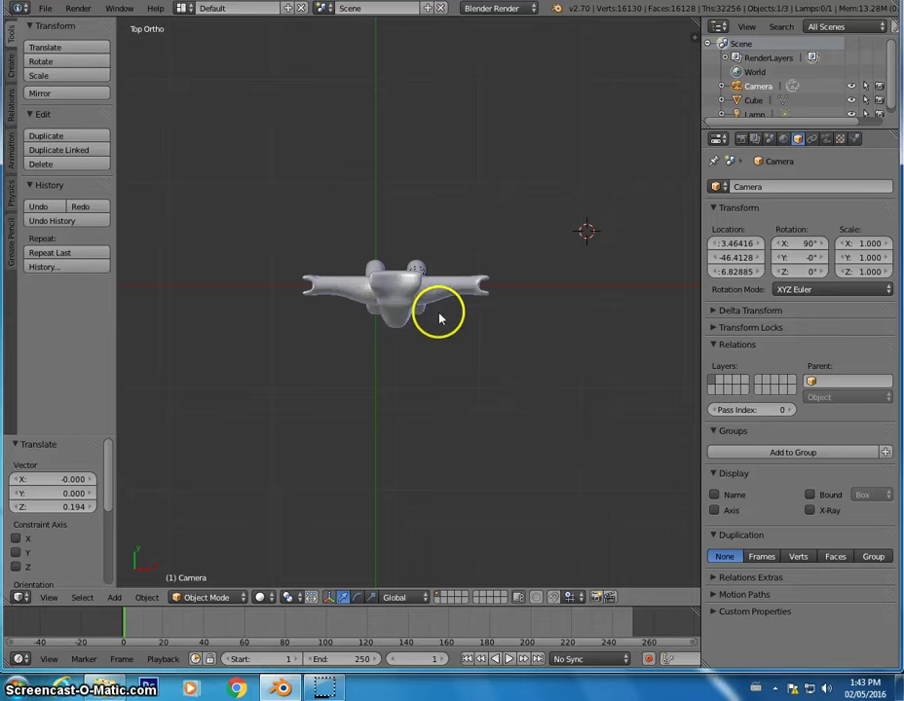
pyautogui.press('ctrl+alt+KP_0')
pyautogui.scroll(-1, 441, 314)
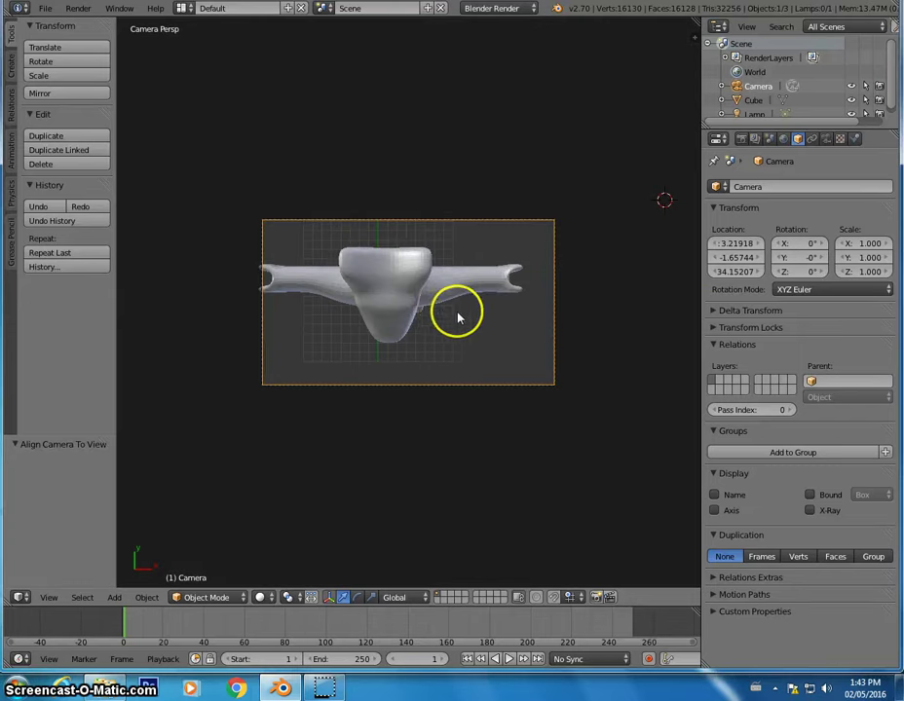
# Step: Shift the camera sideways and make it orthographic with an orthographic scale of 21.314
pyautogui.press('g')
pyautogui.click(407, 317)
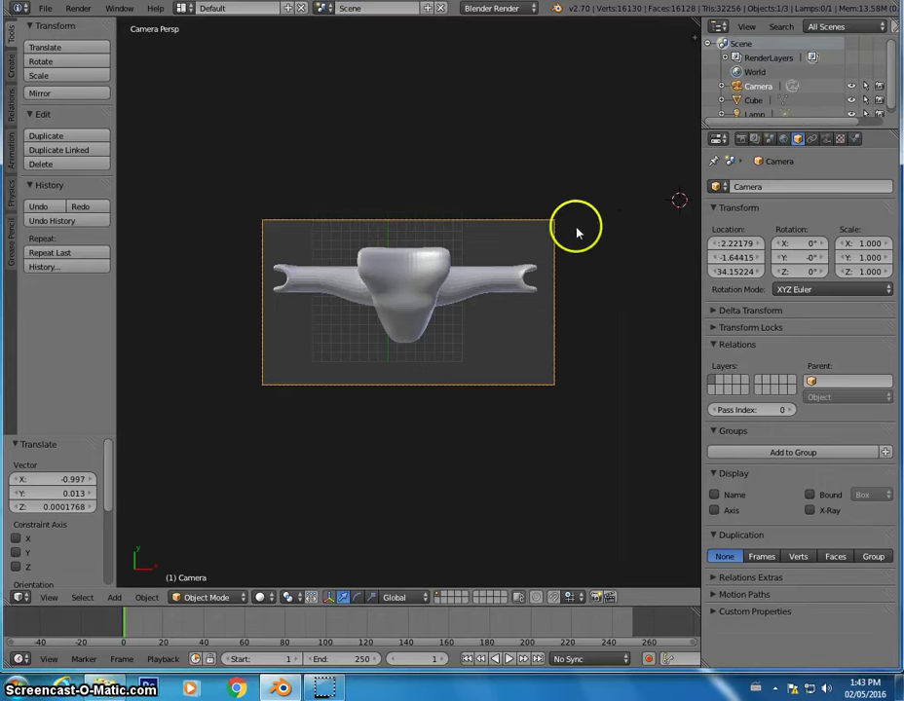
pyautogui.click(826, 141)
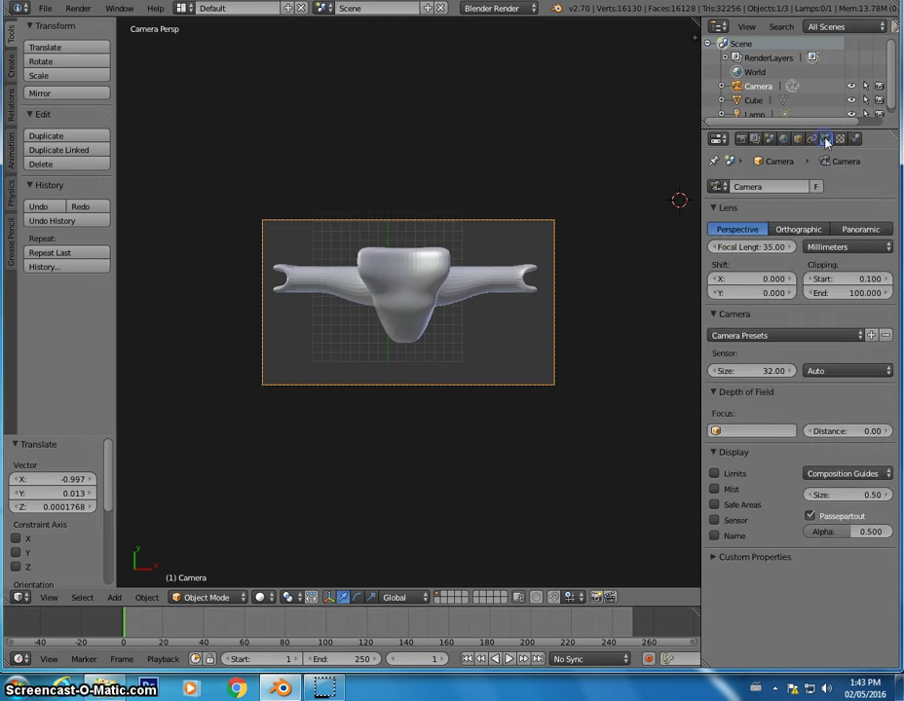
pyautogui.click(794, 230)
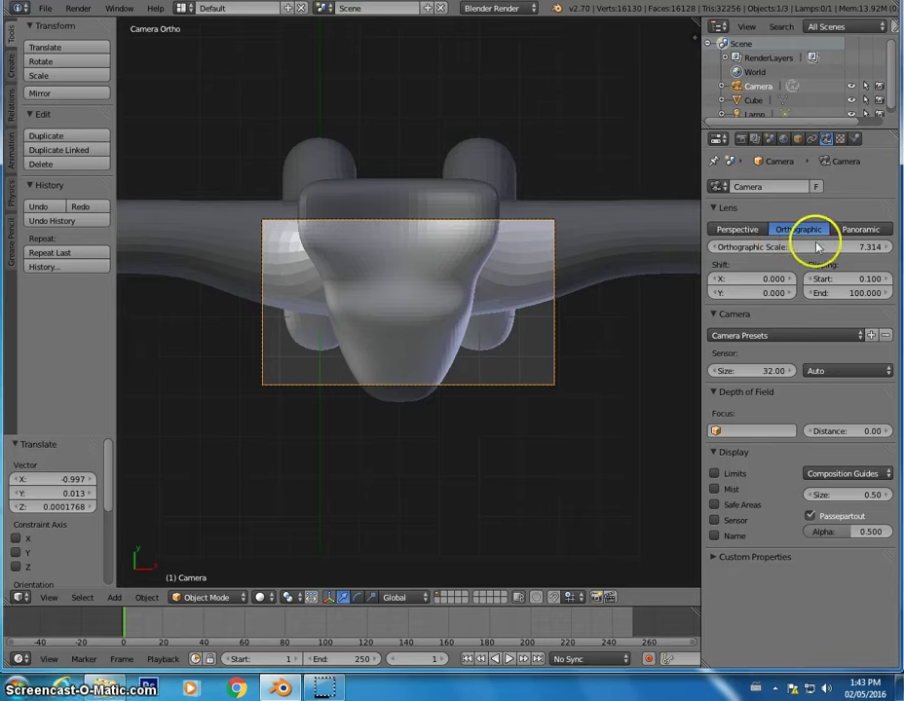
pyautogui.moveTo(791, 241); pyautogui.dragTo(851, 247)
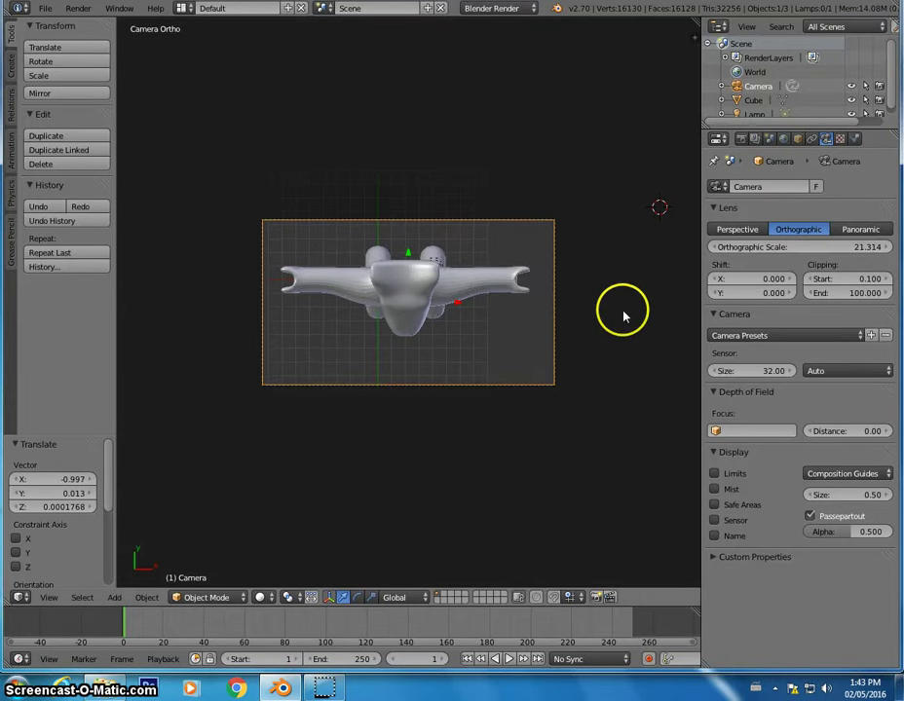
# Step: Render a test image showing the character's black silhouette
pyautogui.press('F12')
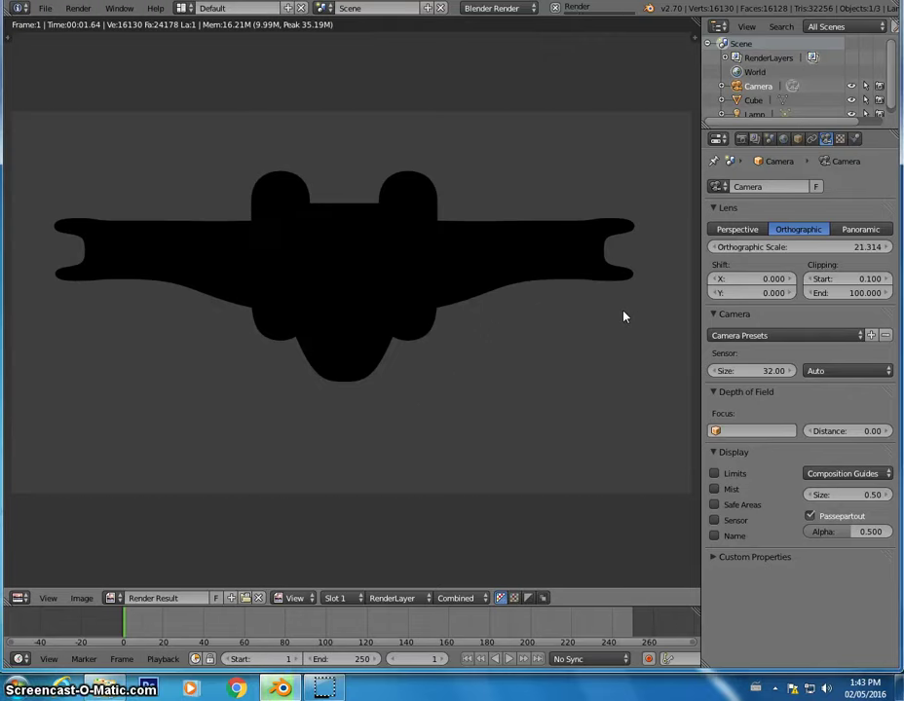
pyautogui.press('Escape')
pyautogui.scroll(-3, 520, 296)
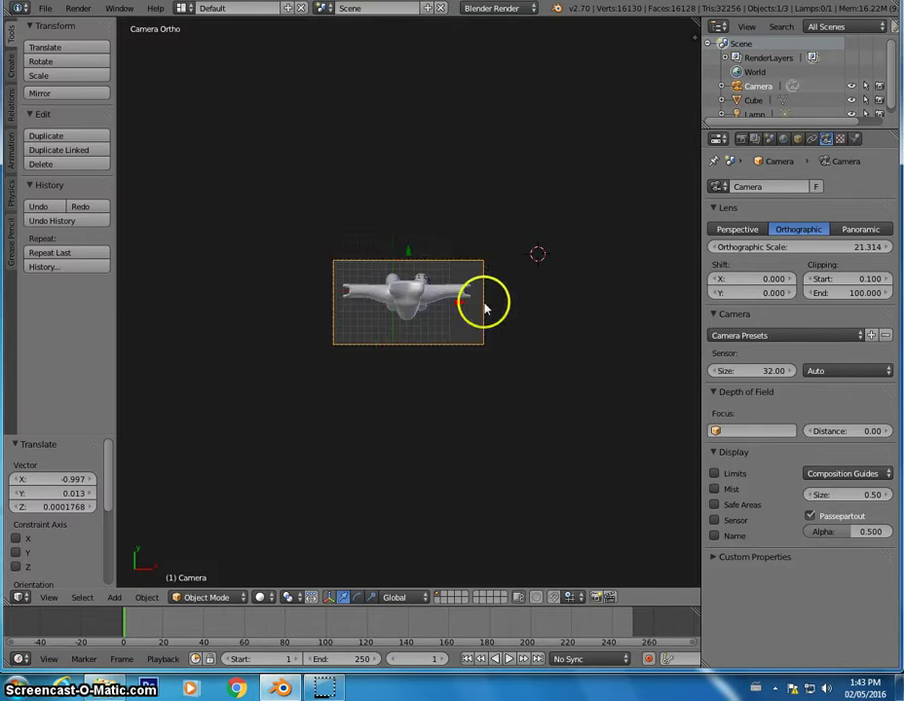
pyautogui.moveTo(487, 303); pyautogui.dragTo(437, 274, button='middle')
# Step: Select the lamp inside the model and raise it high above the character
pyautogui.rightClick(444, 265)
pyautogui.rightClick(446, 264)
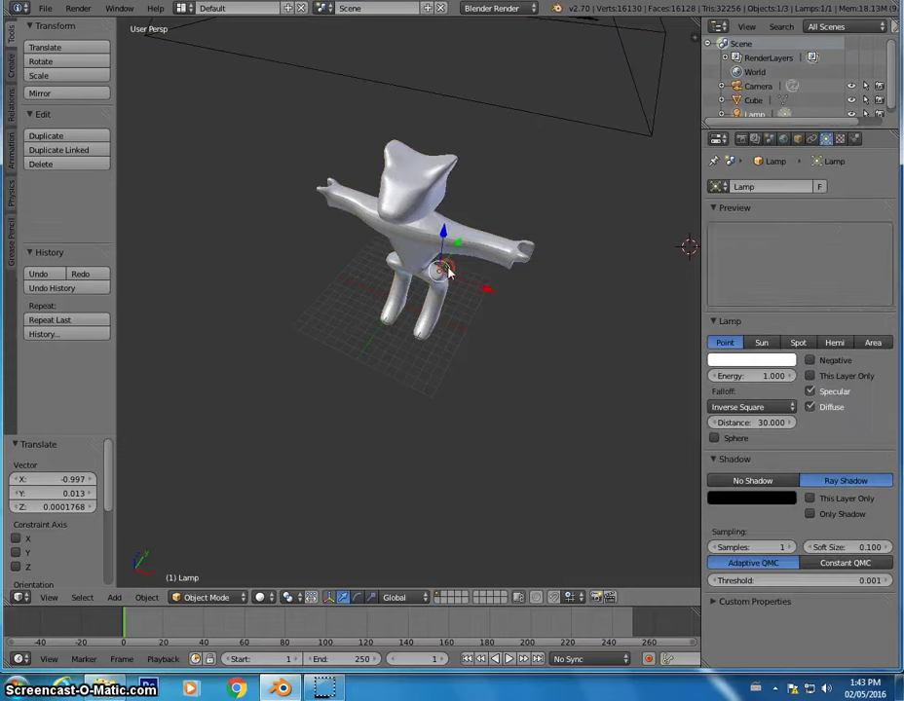
pyautogui.moveTo(443, 232); pyautogui.dragTo(492, 154)
pyautogui.moveTo(492, 154); pyautogui.dragTo(488, 195, button='middle')
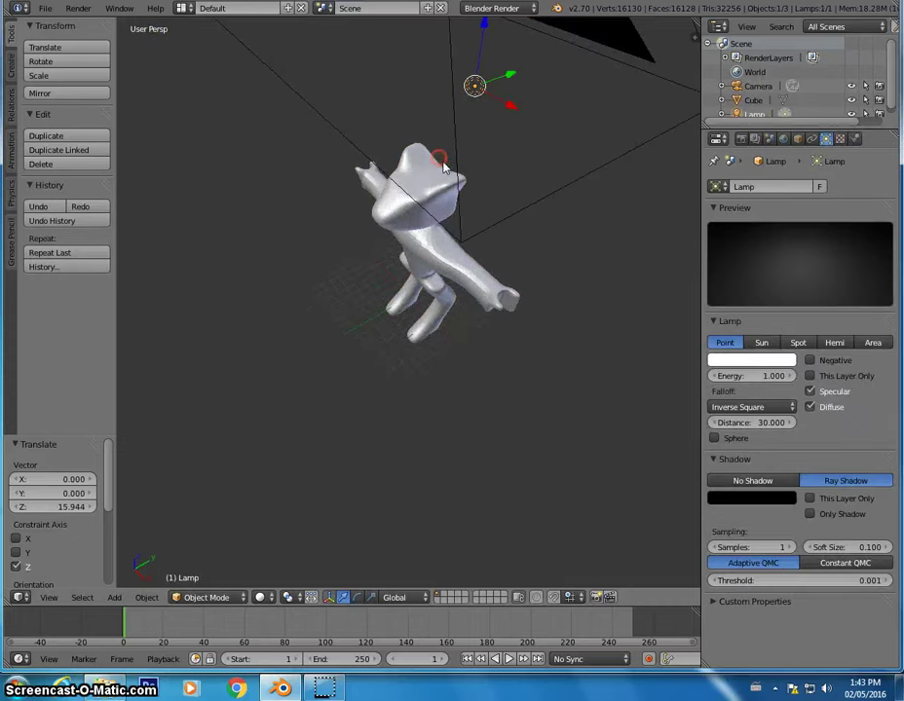
# Step: Place three lamp copies around the character and render a lit, shaded test image
pyautogui.hotkey('shift', 'd')
pyautogui.click(628, 358)
pyautogui.hotkey('shift', 'd')
pyautogui.click(258, 322)
pyautogui.hotkey('shift', 'd')
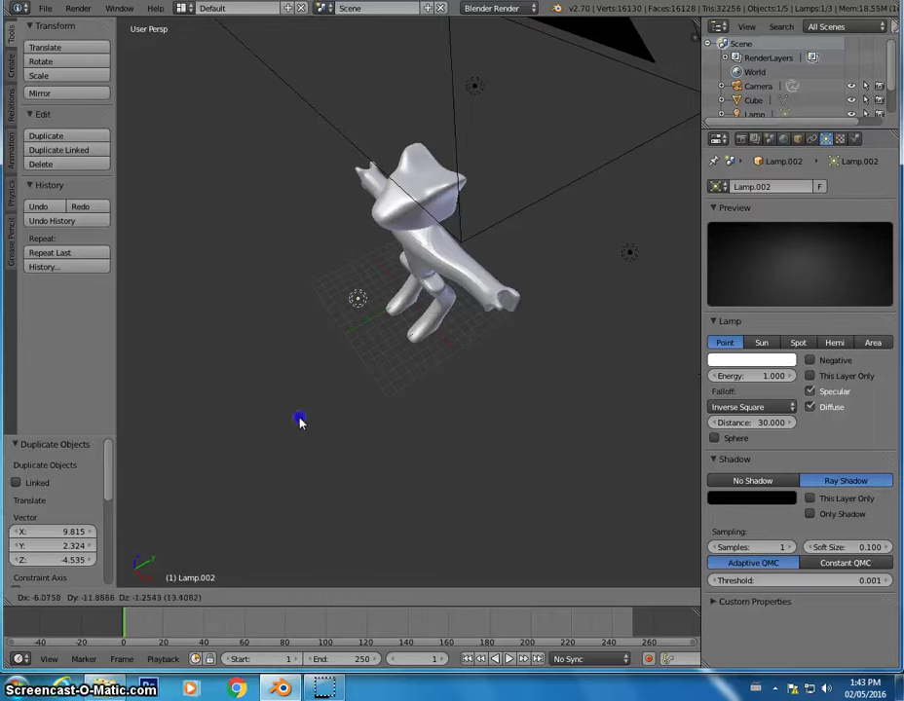
pyautogui.click(209, 123)
pyautogui.press('F12')
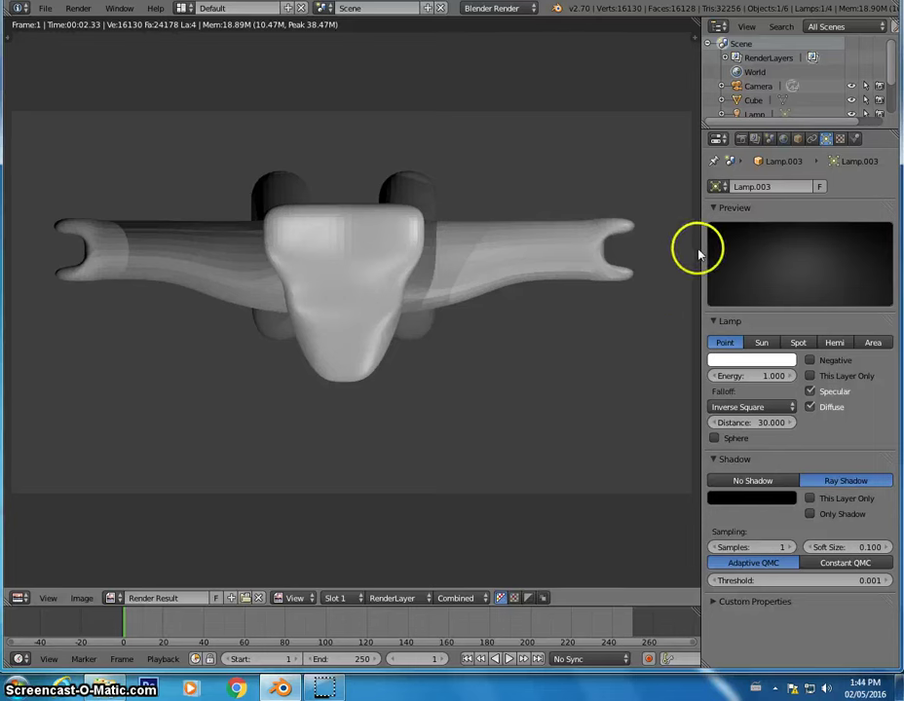
pyautogui.press('Escape')
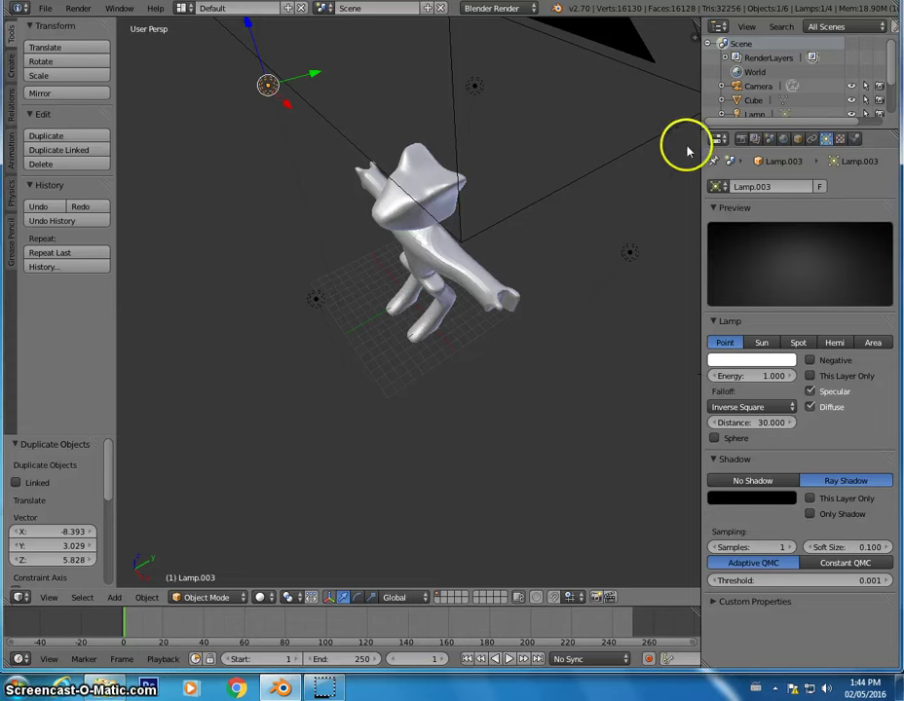
# Step: Switch the render engine to Cycles Render in the Render properties
pyautogui.click(743, 139)
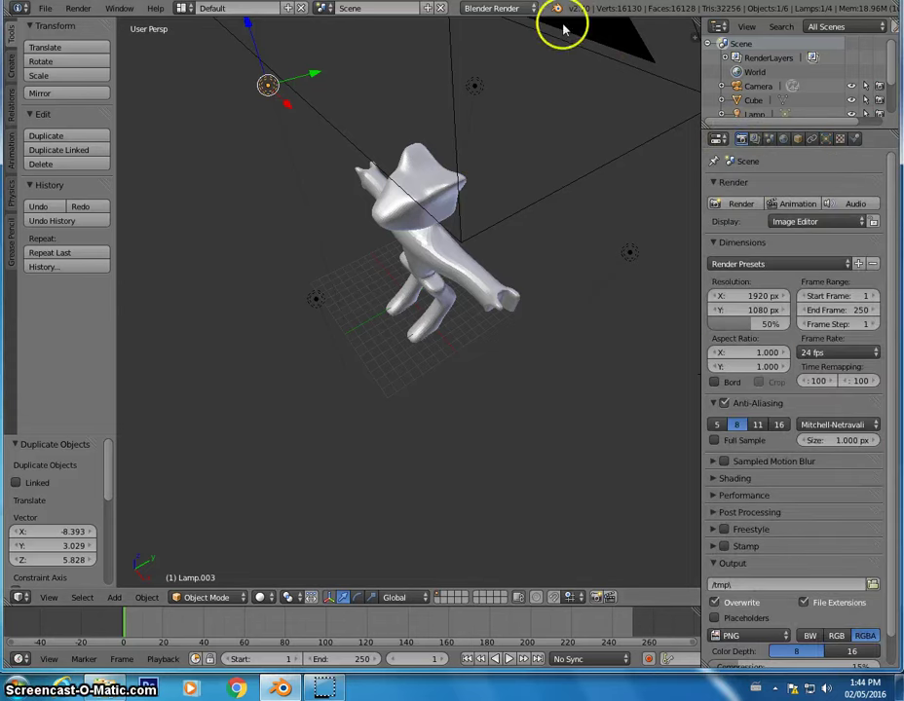
pyautogui.click(505, 9)
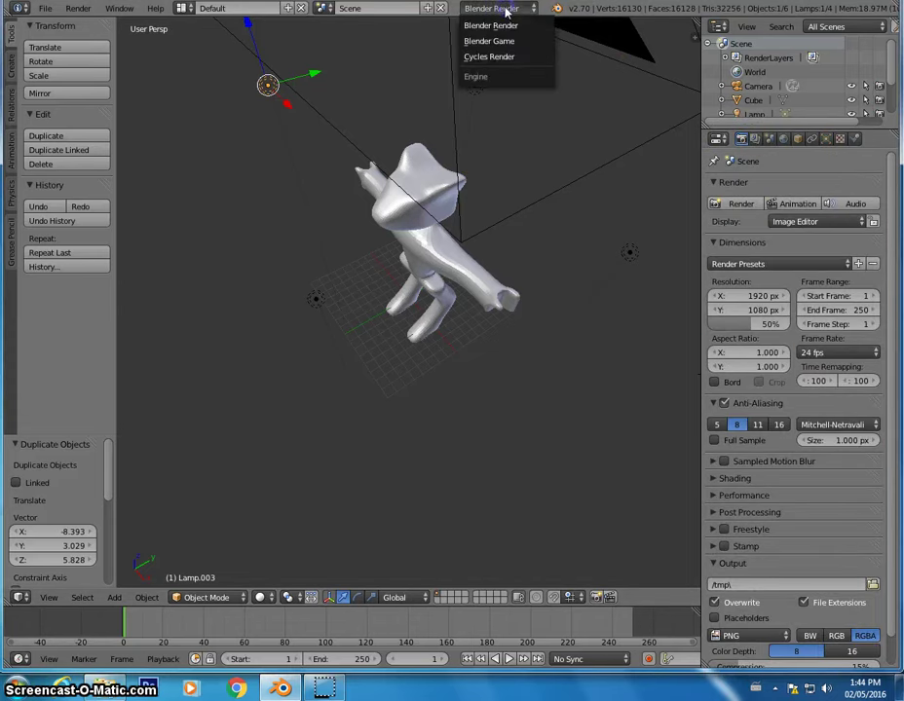
pyautogui.click(500, 57)
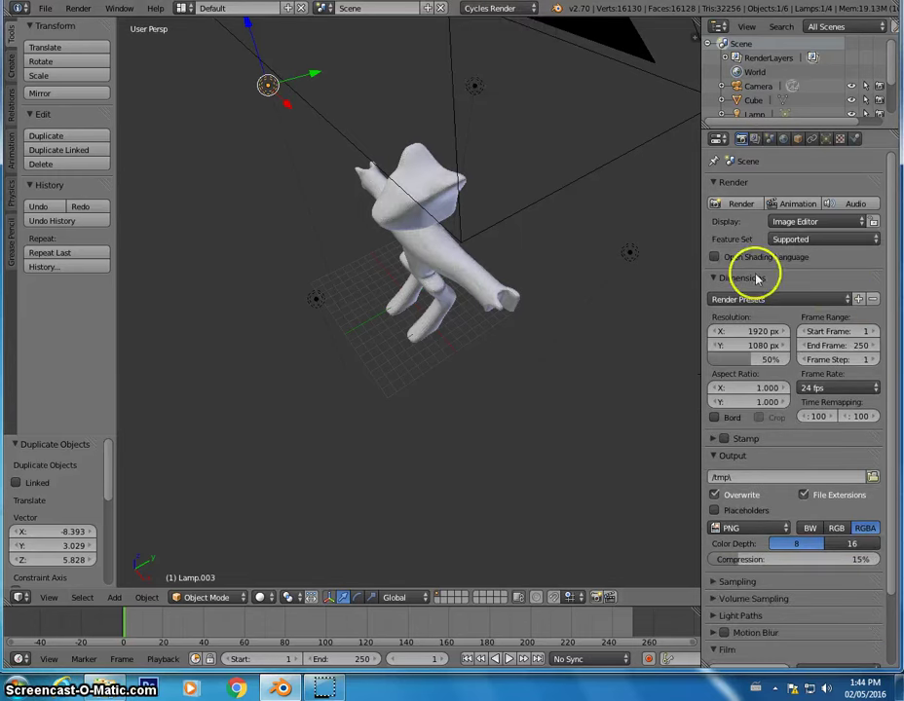
pyautogui.moveTo(898, 271); pyautogui.dragTo(893, 341)
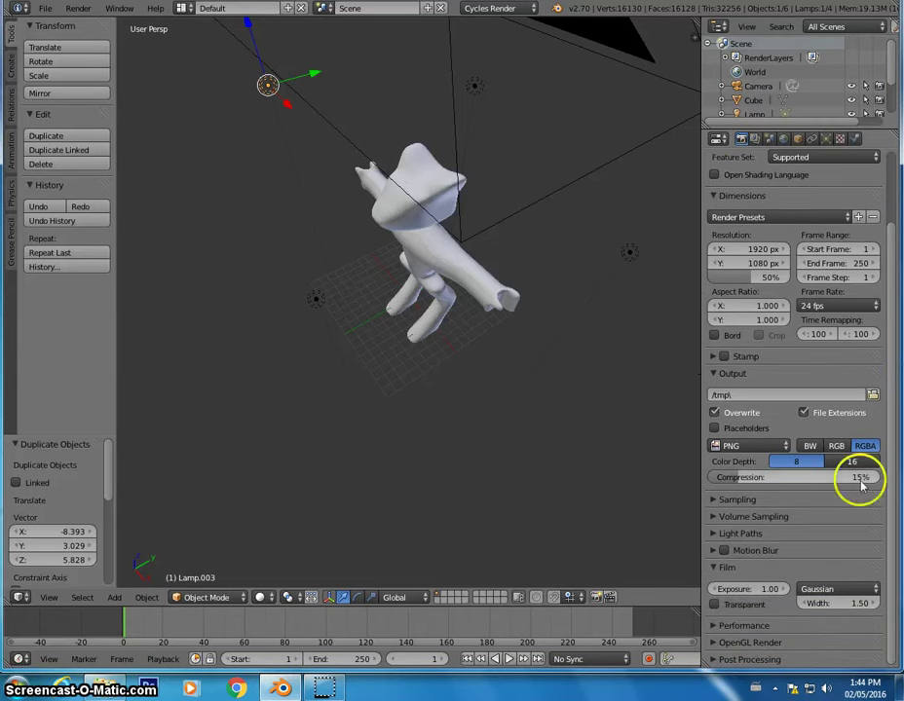
# Step: Enable Film > Transparent and render a test frame of the character
pyautogui.click(732, 605)
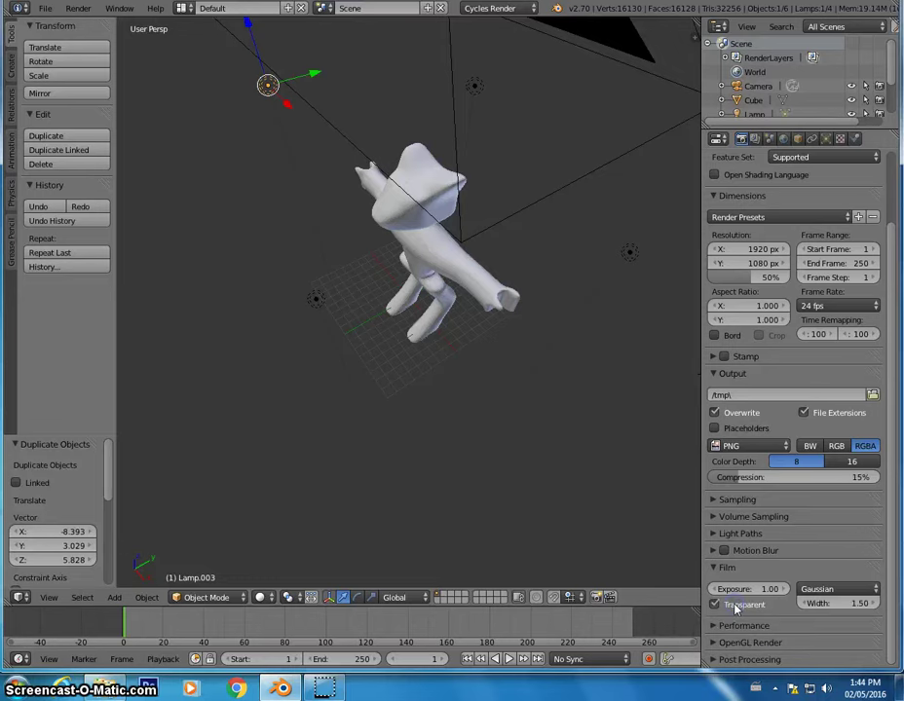
pyautogui.press('F12')
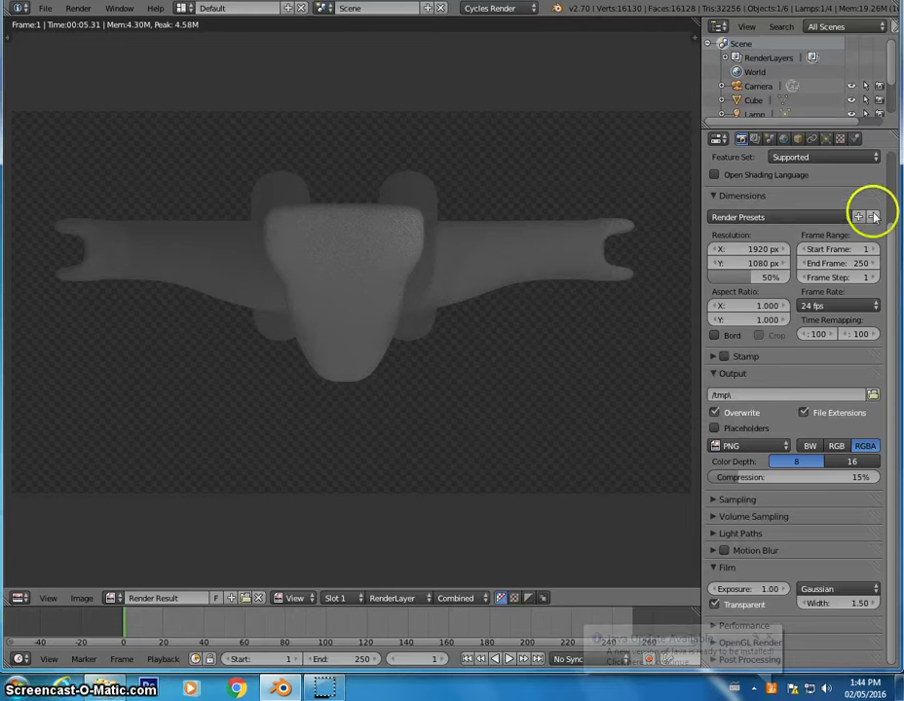
pyautogui.click(889, 262)
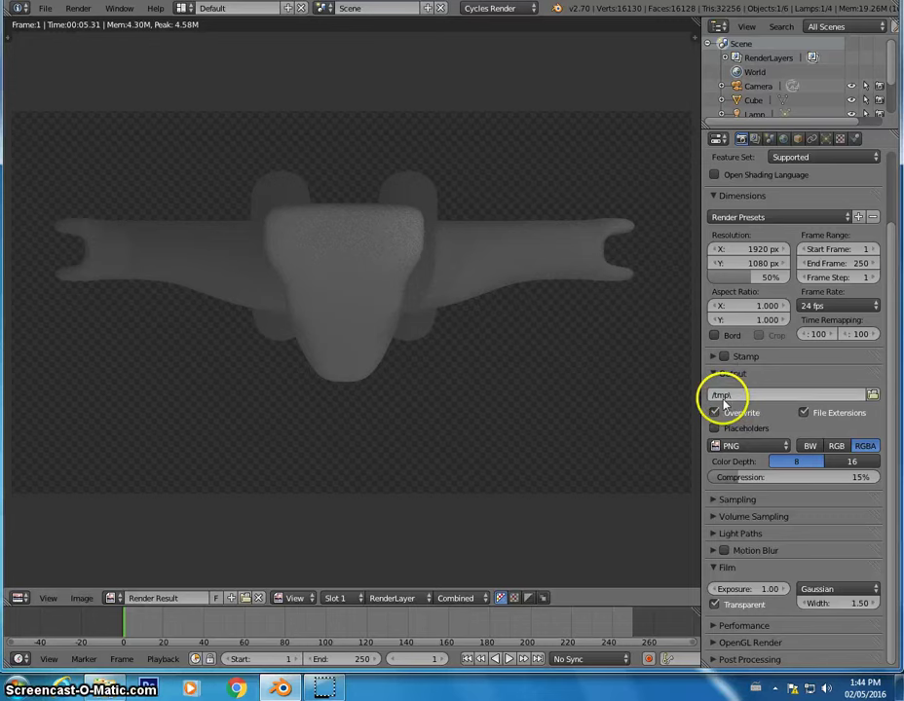
# Step: Point the render output path to the 'blender renders' folder on the H: drive
pyautogui.click(873, 394)
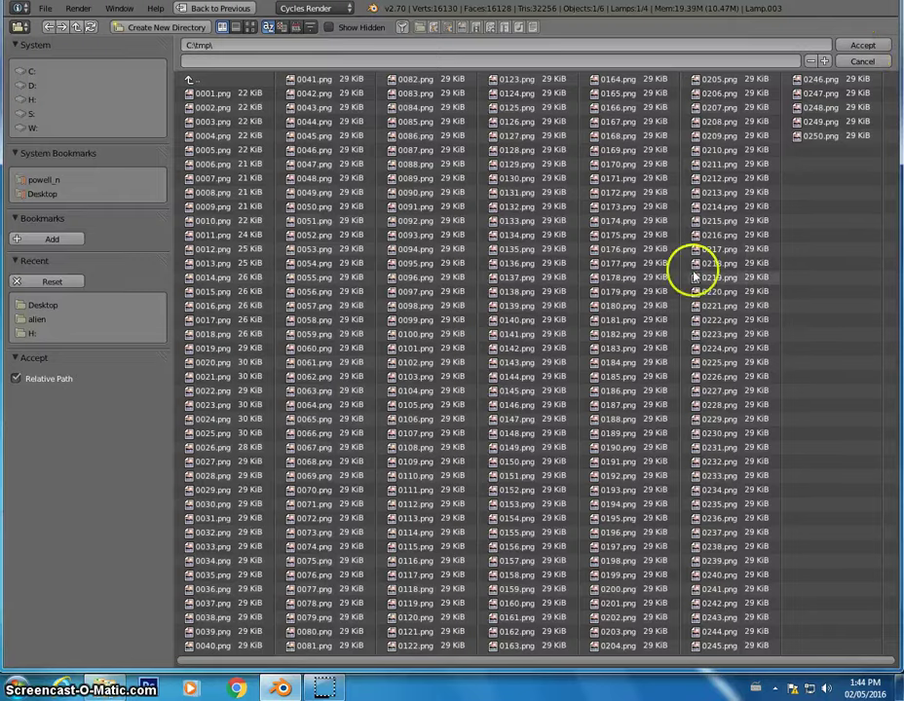
pyautogui.click(862, 45)
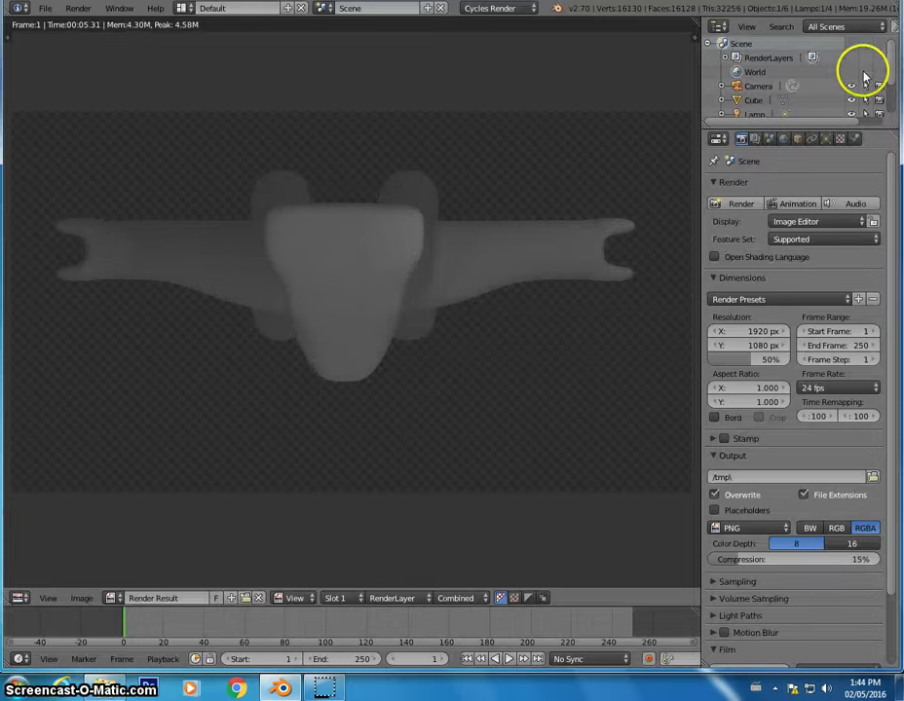
pyautogui.click(831, 481)
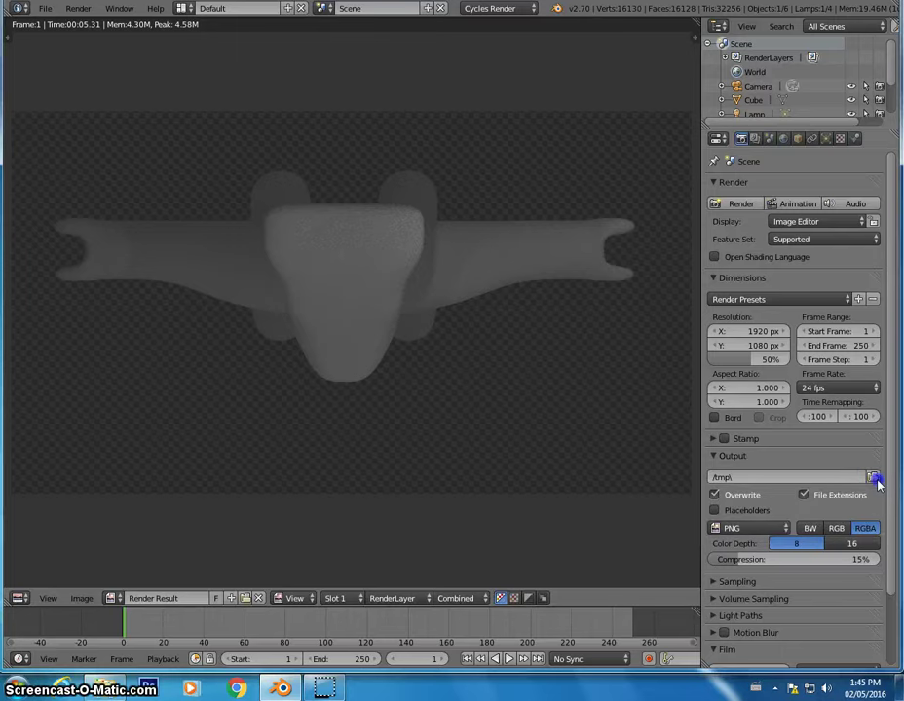
pyautogui.click(874, 479)
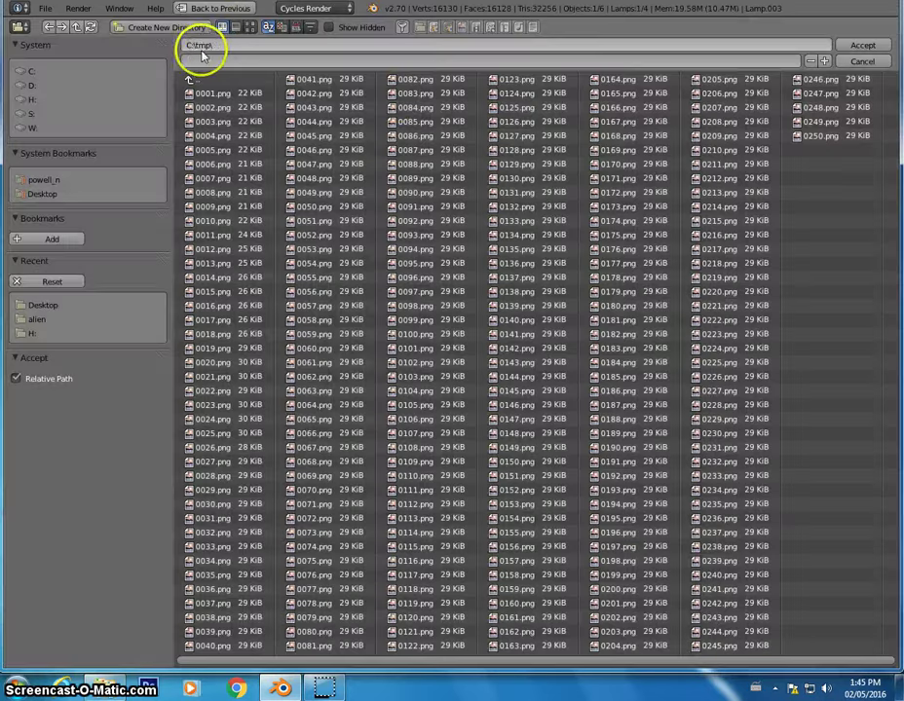
pyautogui.click(32, 100)
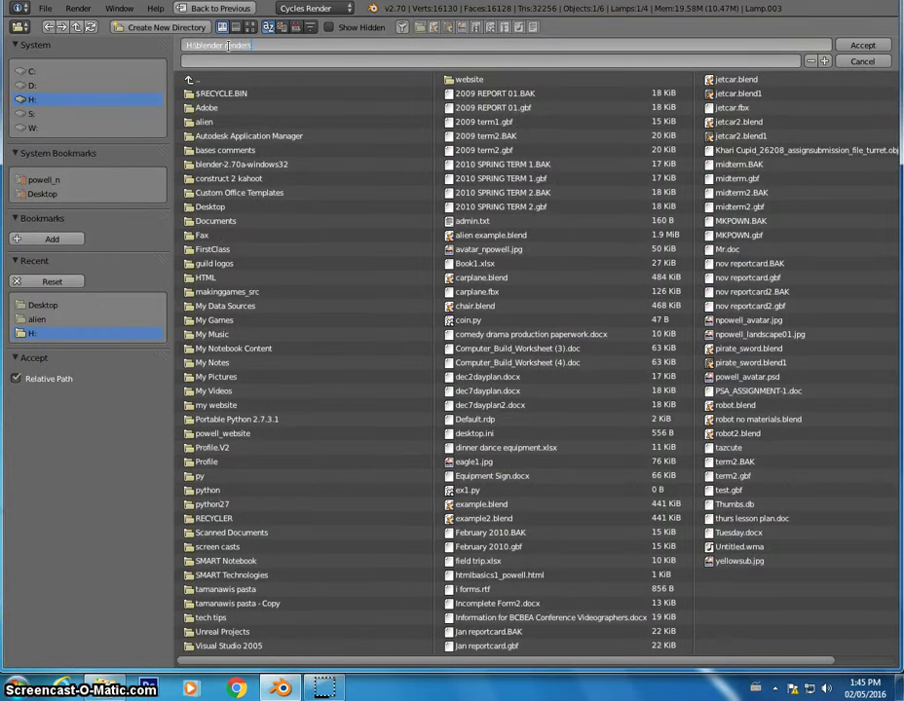
pyautogui.press('Return')
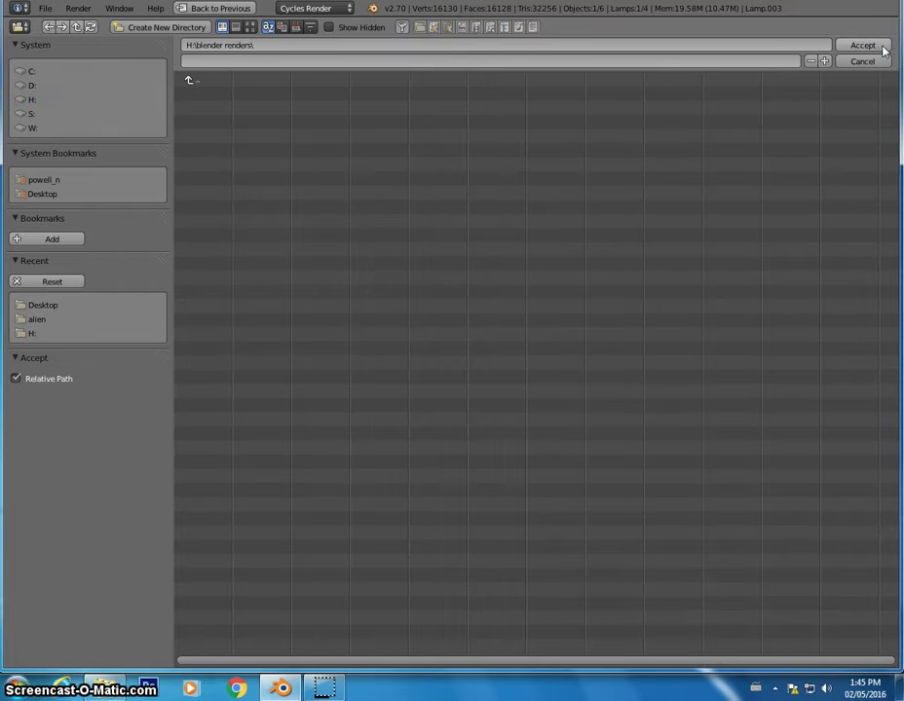
pyautogui.click(881, 47)
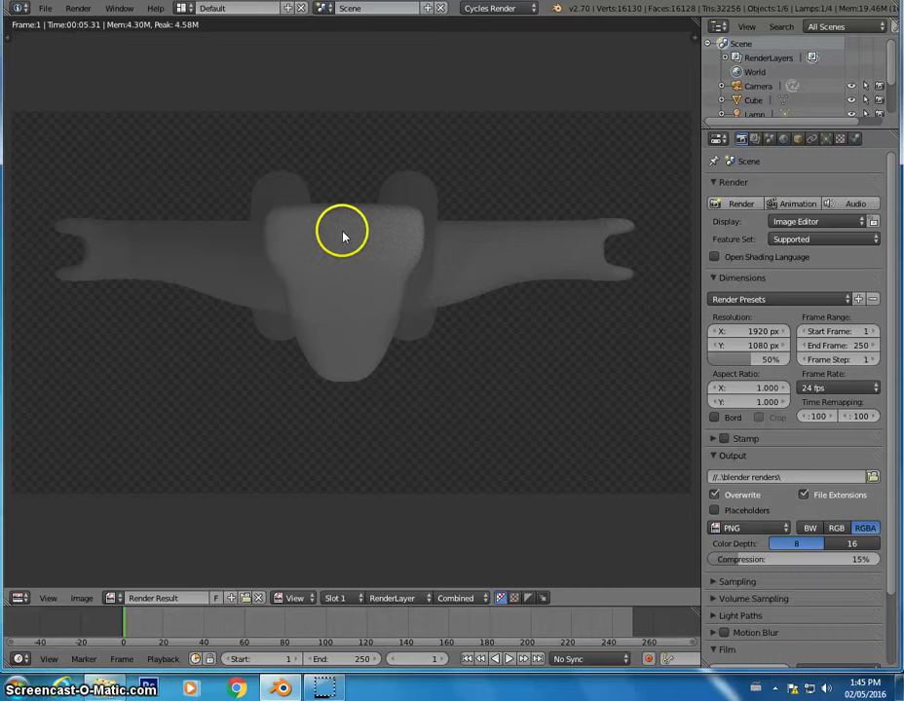
# Step: Align the camera to the front view and raise it along Z to frame the figure
pyautogui.press('Escape')
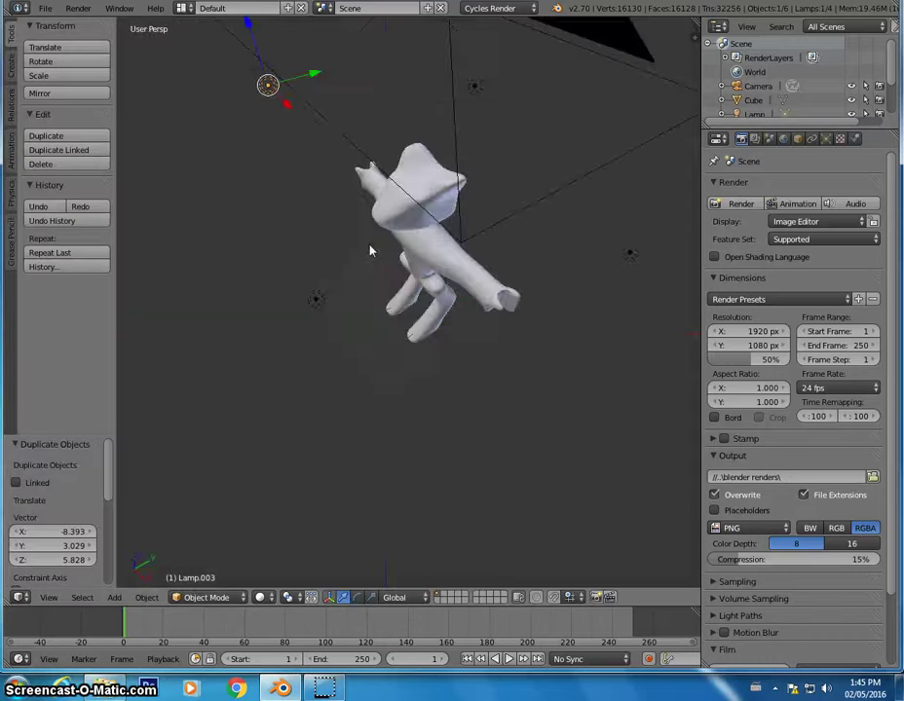
pyautogui.keyDown('alt'); pyautogui.moveTo(371, 252); pyautogui.dragTo(425, 283, button='middle'); pyautogui.keyUp('alt')
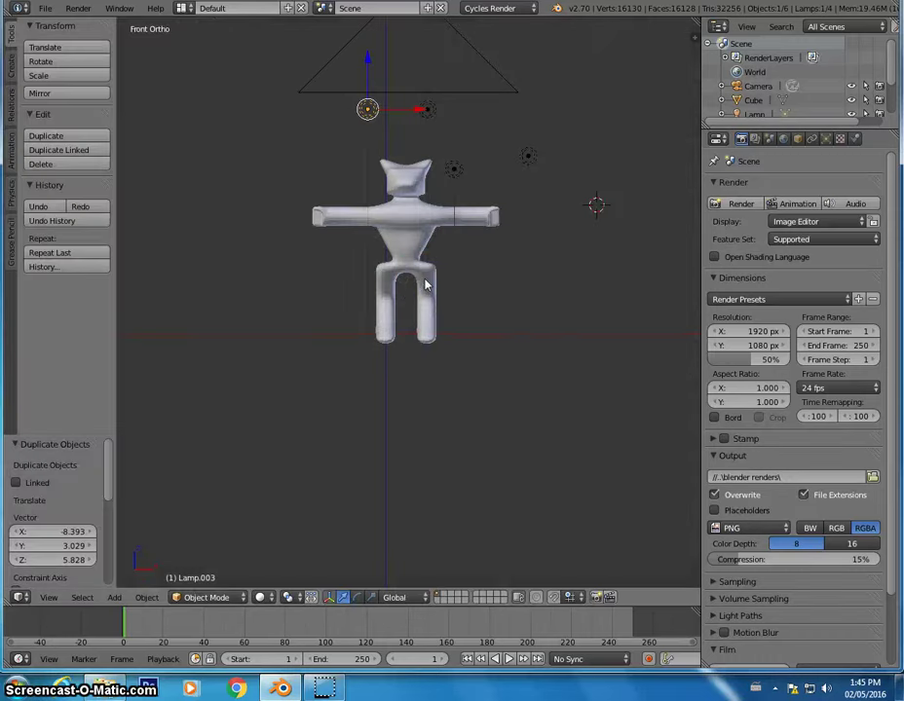
pyautogui.press('ctrl+alt+KP_0')
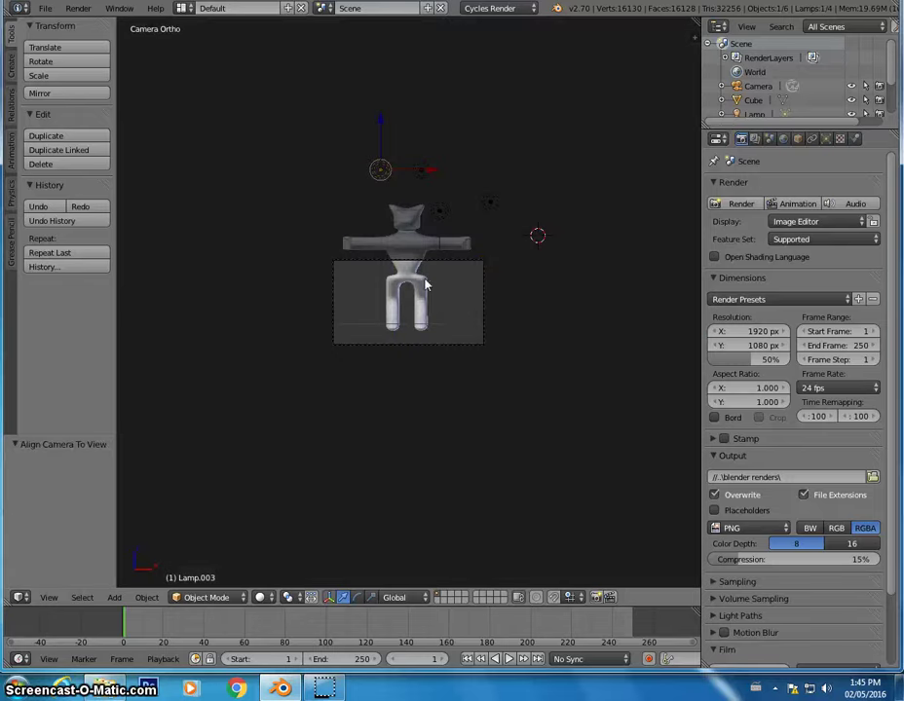
pyautogui.rightClick(484, 284)
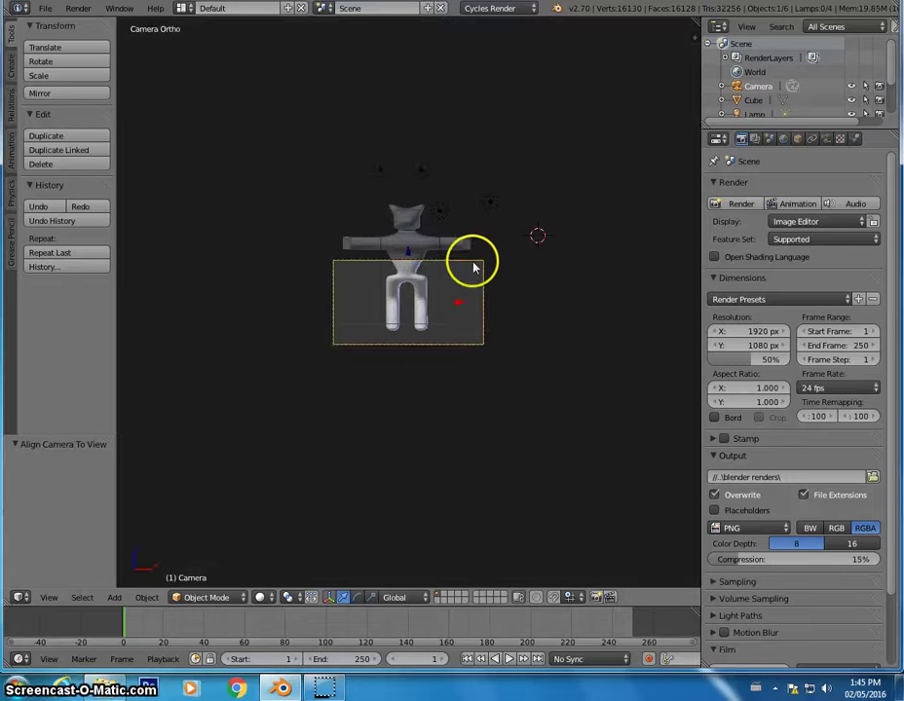
pyautogui.press('g')
pyautogui.press('z')
pyautogui.click(489, 242)
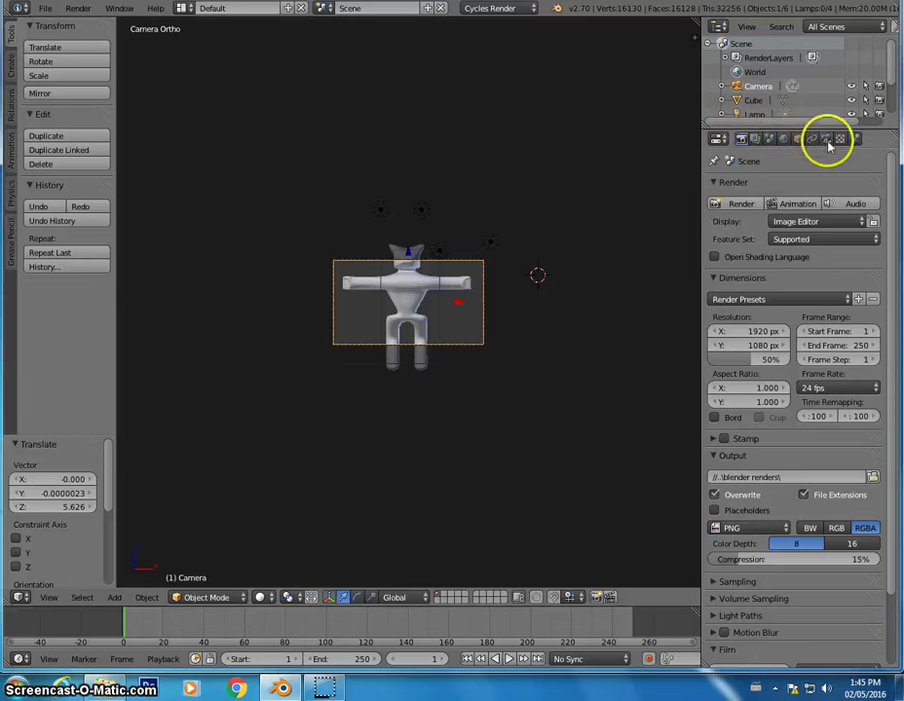
pyautogui.click(826, 139)
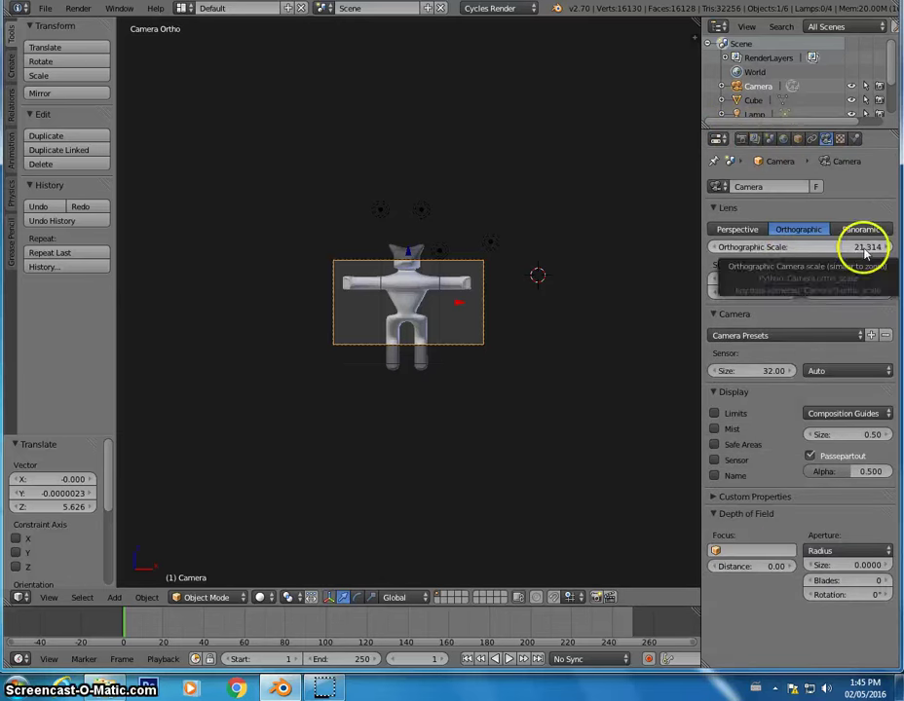
# Step: Set orthographic scale to 39.114 and render a front-view Cycles frame
pyautogui.moveTo(865, 251)
pyautogui.mouseDown()
pyautogui.moveTo(868, 242)
pyautogui.moveTo(814, 249)
pyautogui.moveTo(874, 247)
pyautogui.mouseUp()
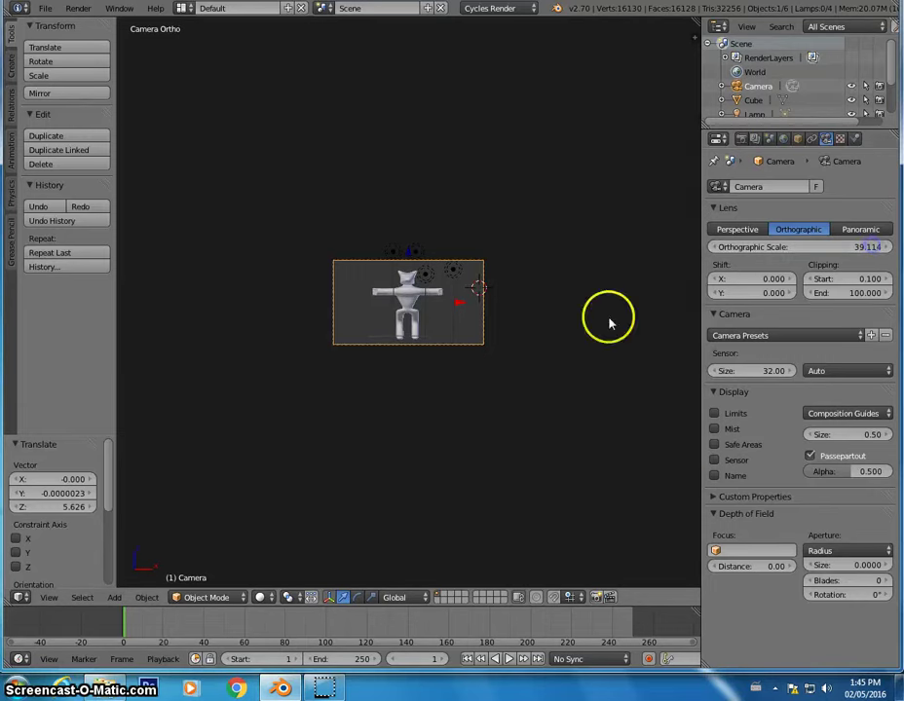
pyautogui.scroll(6, 318, 312)
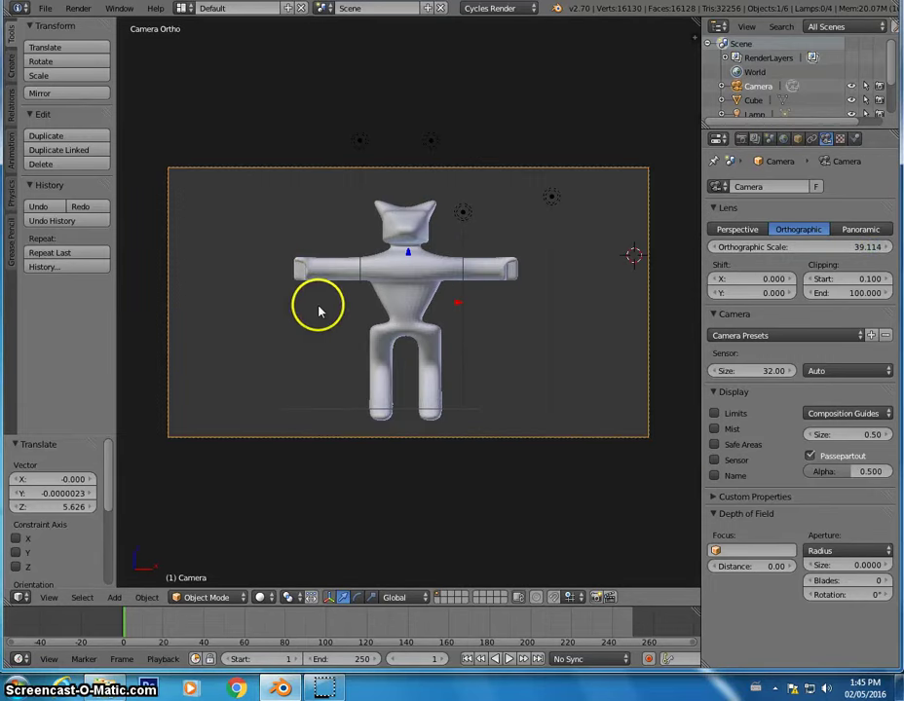
pyautogui.press('F12')
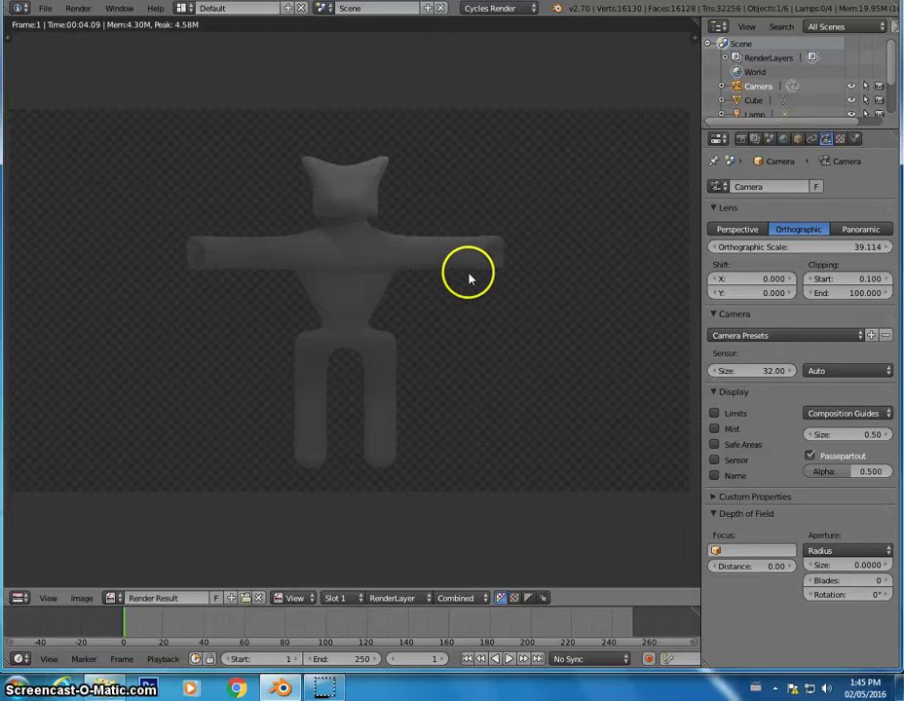
# Step: Switch to Blender Render and set the character's diffuse material colour to yellow
pyautogui.press('Escape')
pyautogui.rightClick(414, 257)
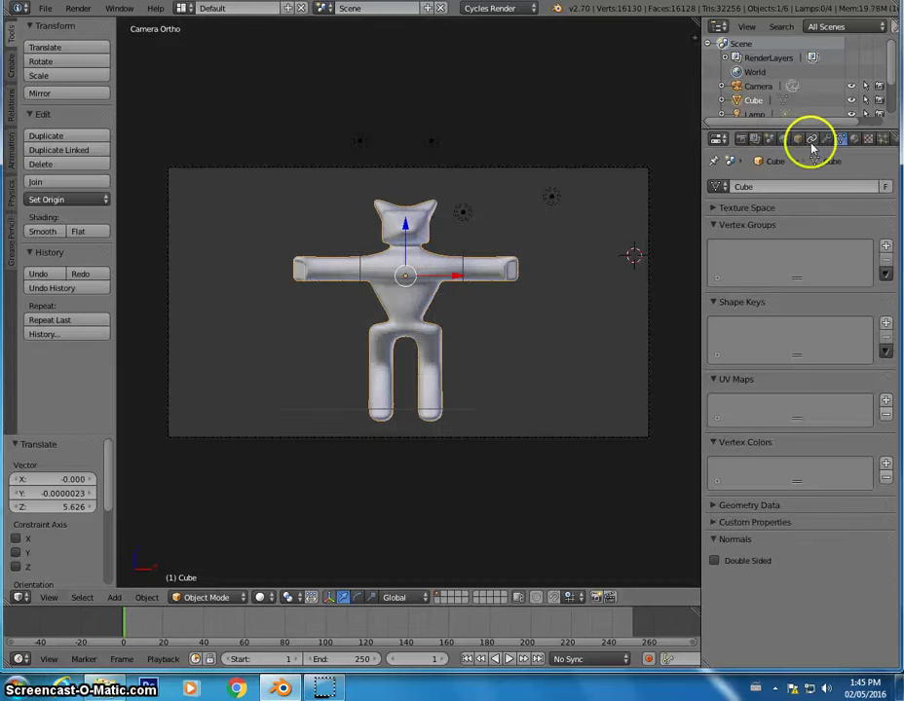
pyautogui.click(869, 141)
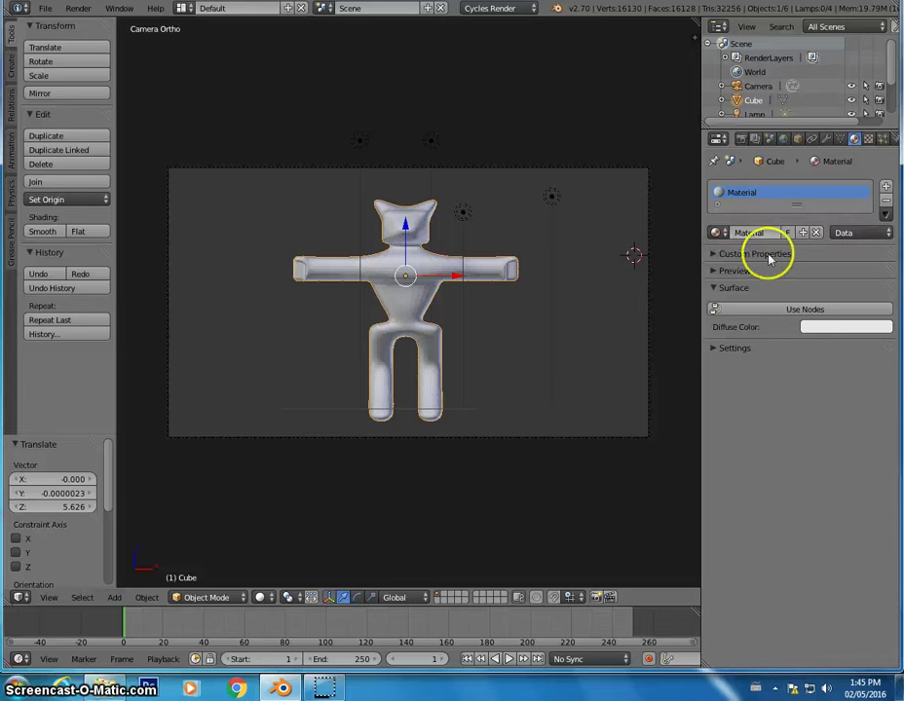
pyautogui.click(716, 255)
pyautogui.click(716, 255)
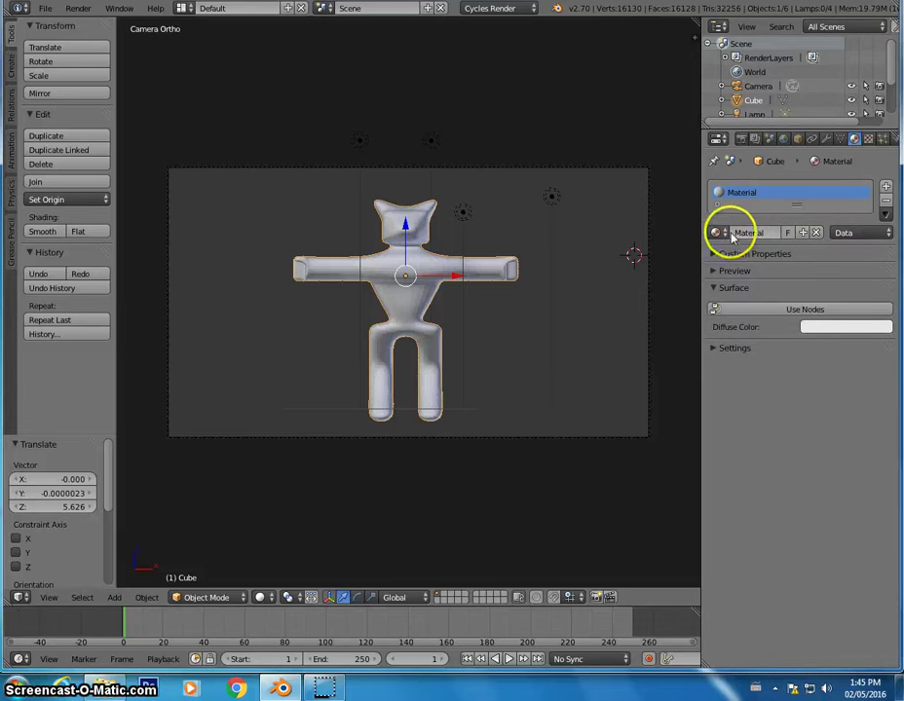
pyautogui.click(523, 10)
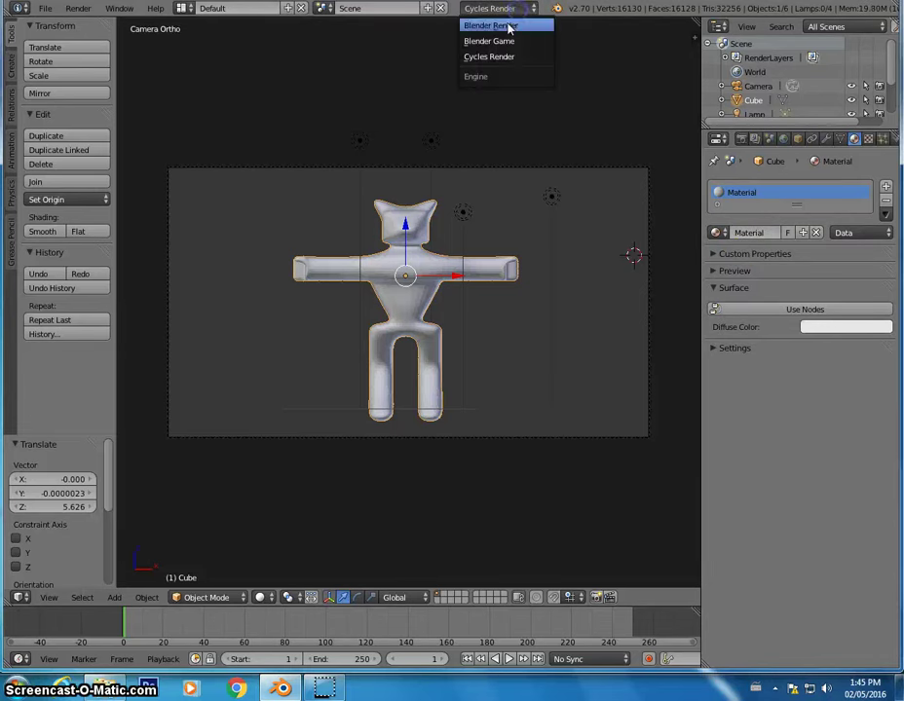
pyautogui.click(510, 30)
pyautogui.click(746, 407)
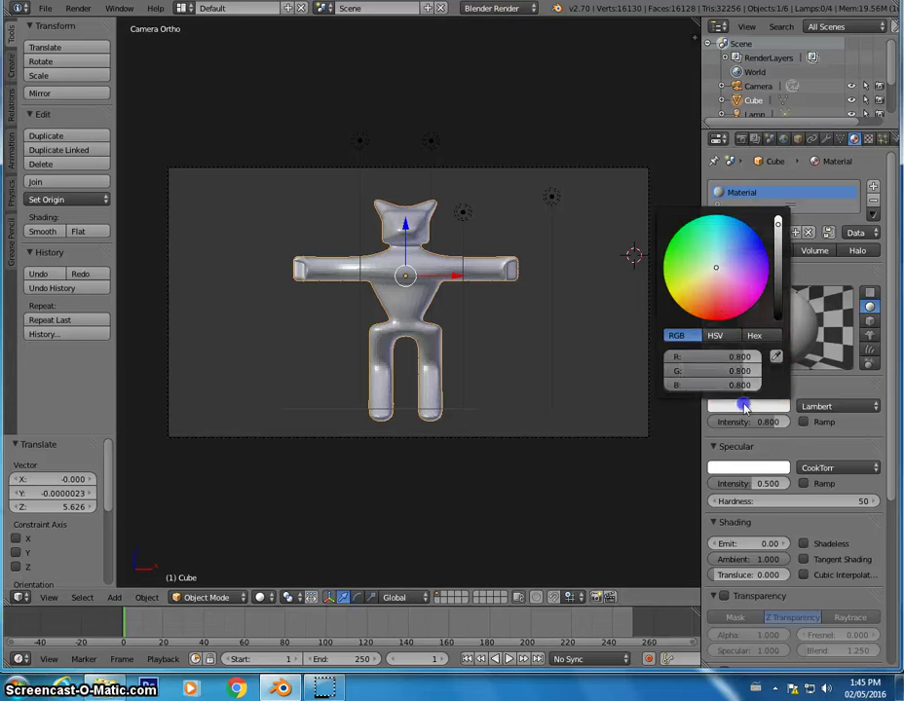
pyautogui.moveTo(726, 286)
pyautogui.mouseDown()
pyautogui.moveTo(722, 308)
pyautogui.moveTo(740, 252)
pyautogui.moveTo(707, 243)
pyautogui.mouseUp()
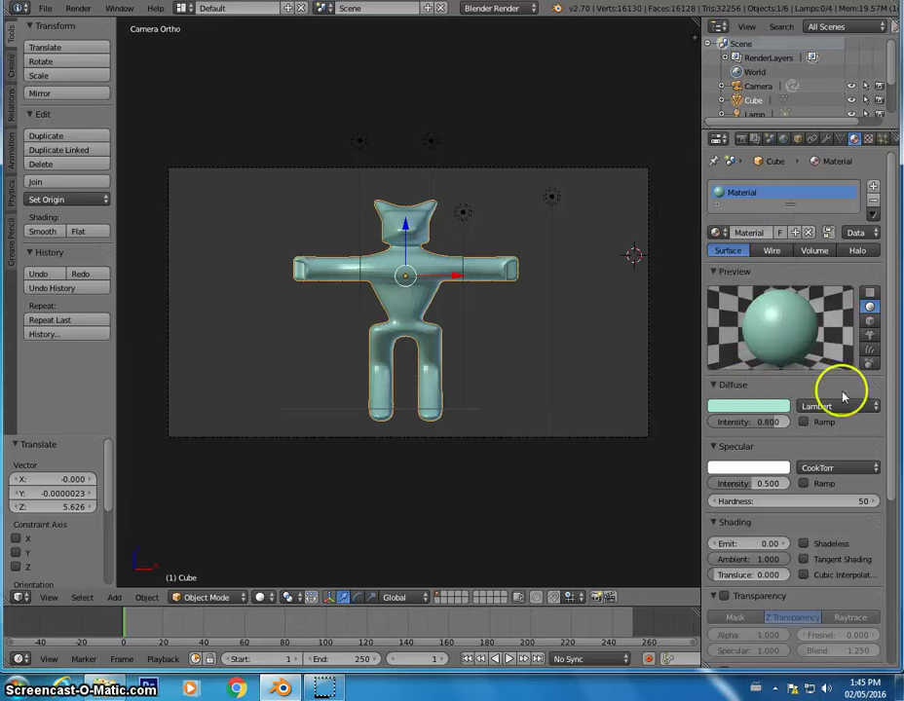
pyautogui.click(741, 406)
pyautogui.click(674, 291)
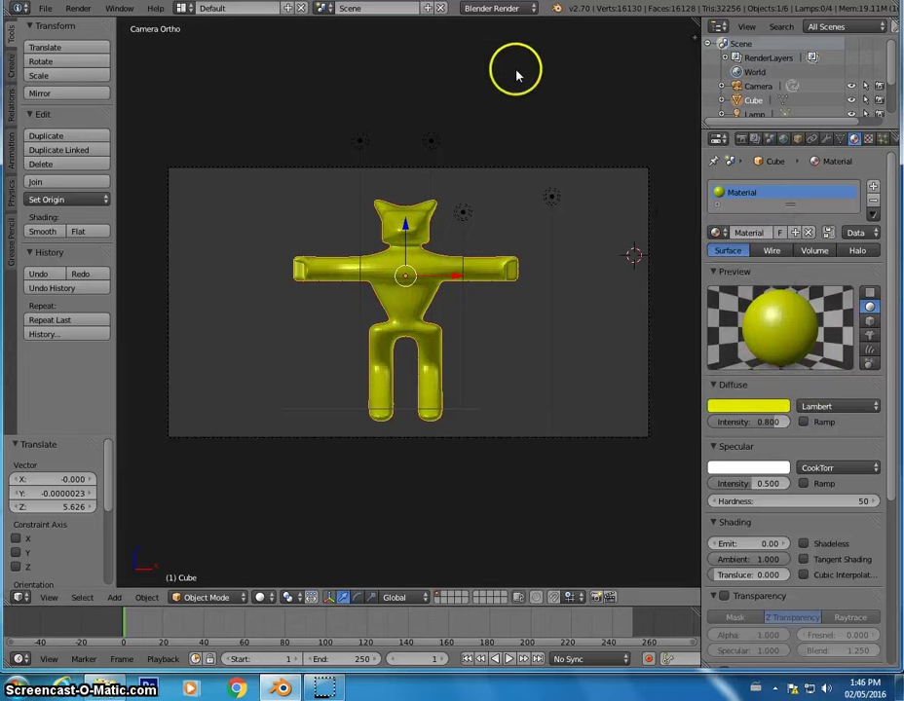
# Step: Render the yellow figure, then switch to Cycles and render it again
pyautogui.press('F12')
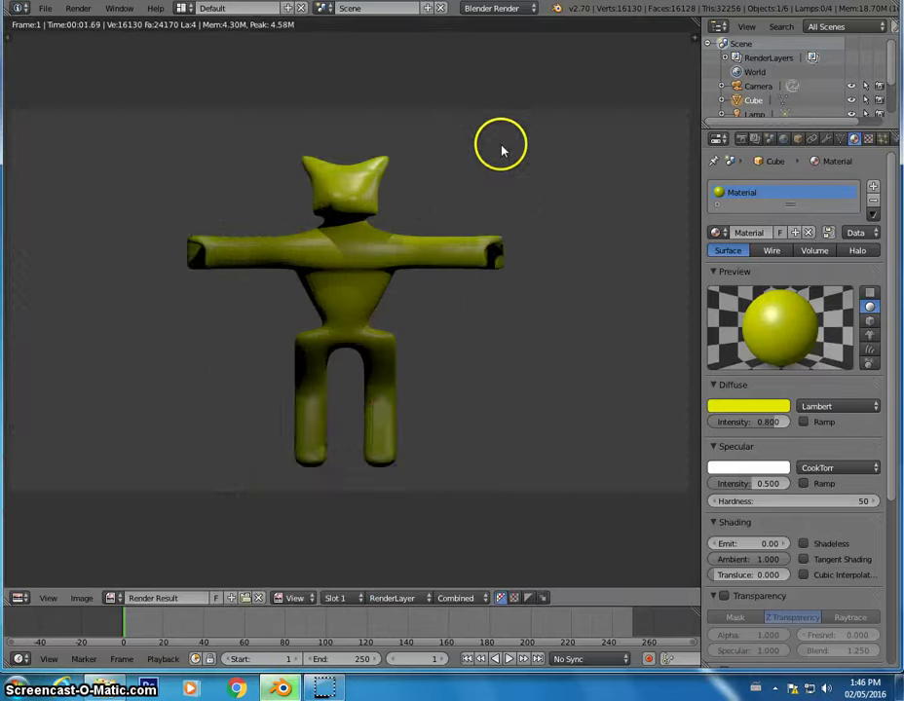
pyautogui.press('Escape')
pyautogui.click(495, 9)
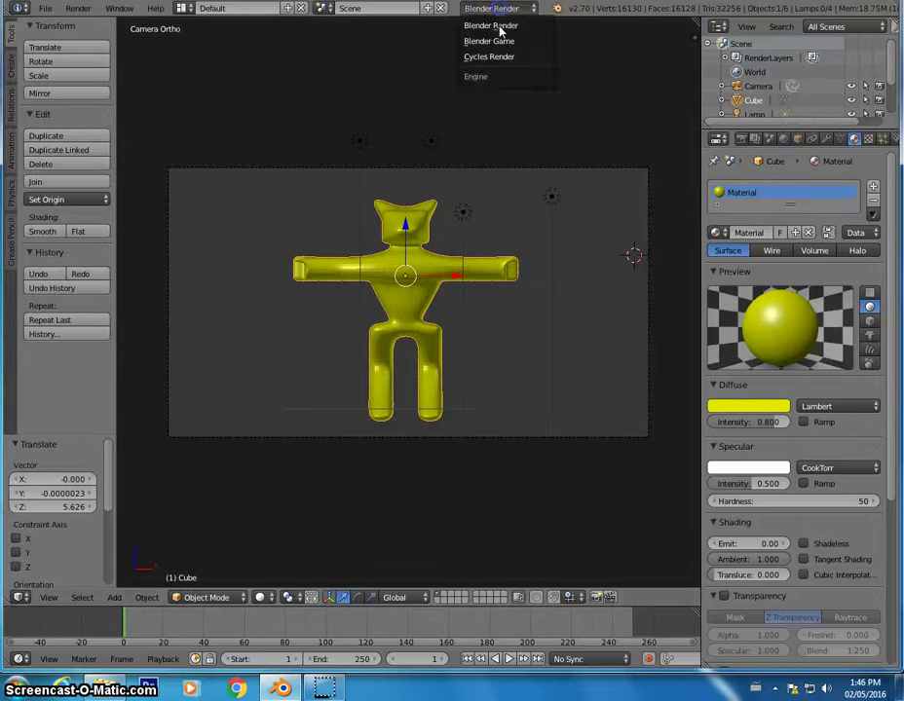
pyautogui.click(497, 56)
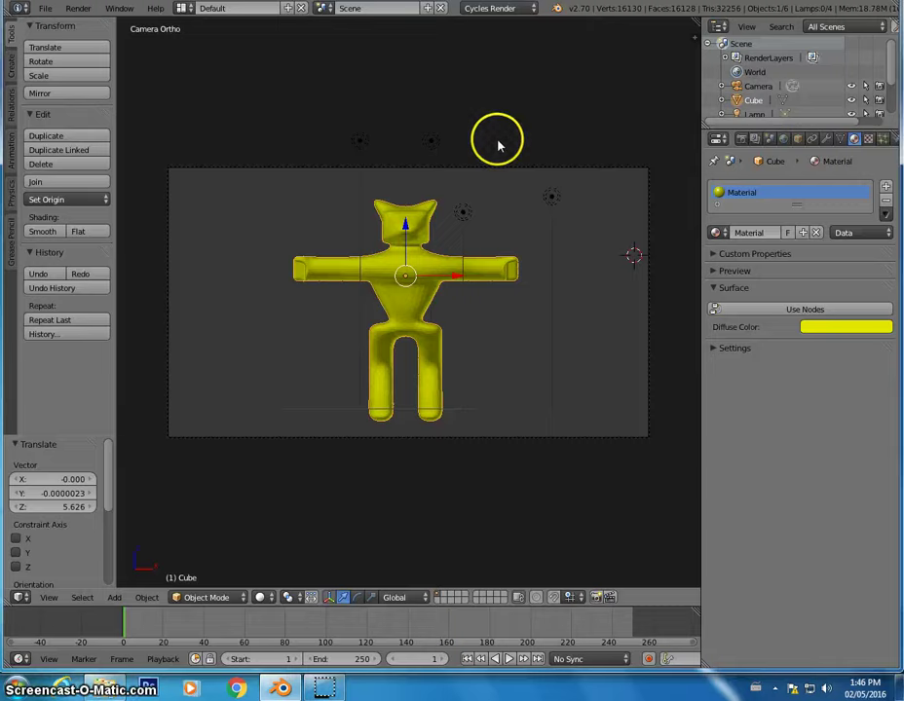
pyautogui.press('F12')
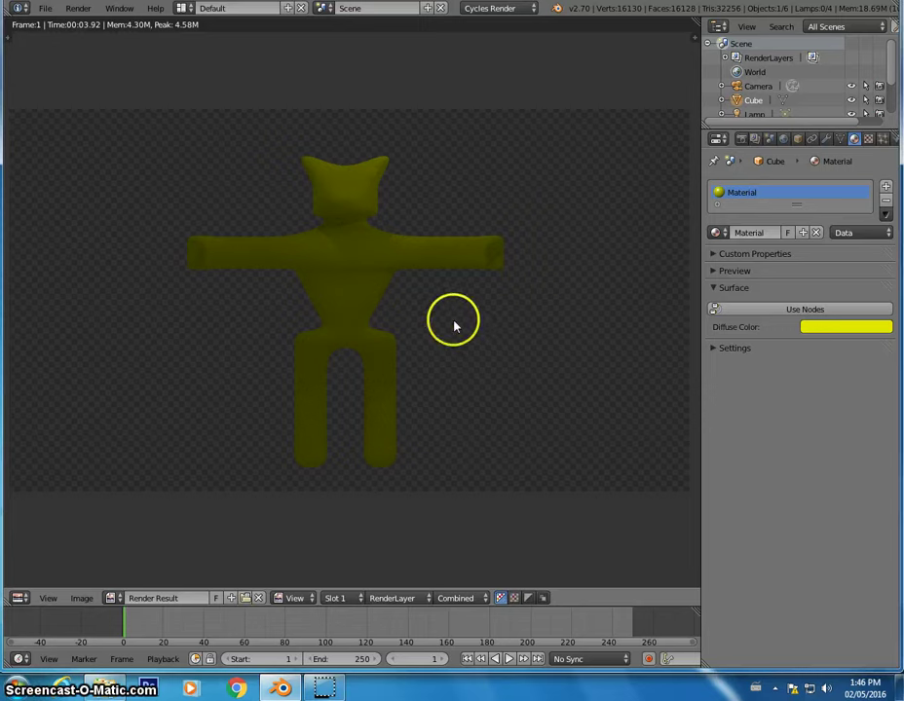
# Step: Close the render and switch the viewport to orthographic around the yellow figure
pyautogui.press('Escape')
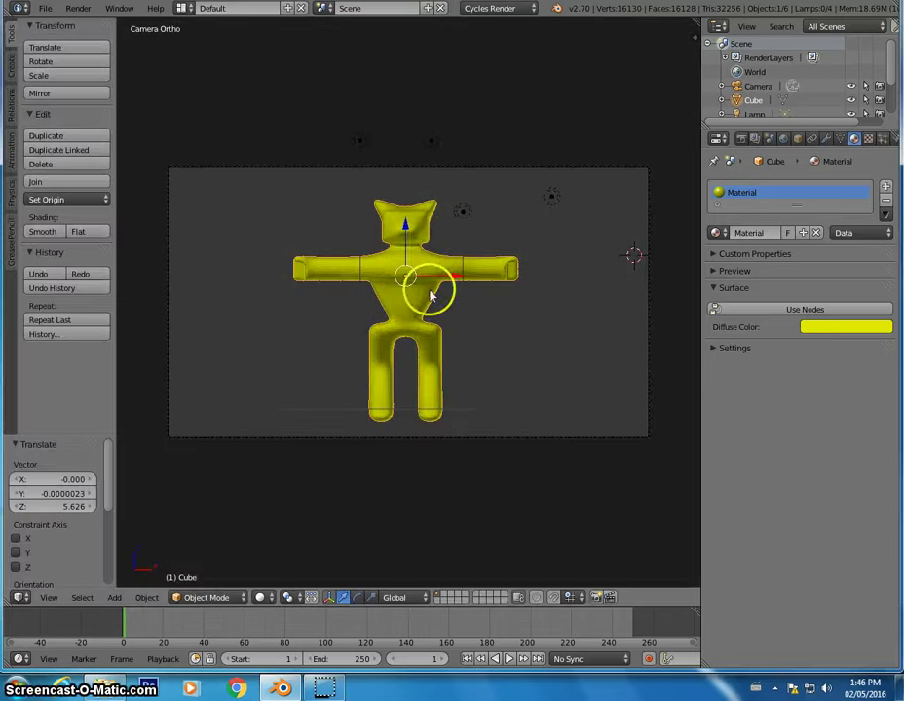
pyautogui.scroll(2, 431, 254)
pyautogui.press('a')
pyautogui.moveTo(428, 258)
pyautogui.mouseDown(button='middle')
pyautogui.moveTo(440, 267)
pyautogui.moveTo(424, 270)
pyautogui.mouseUp(button='middle')
pyautogui.scroll(2, 422, 278)
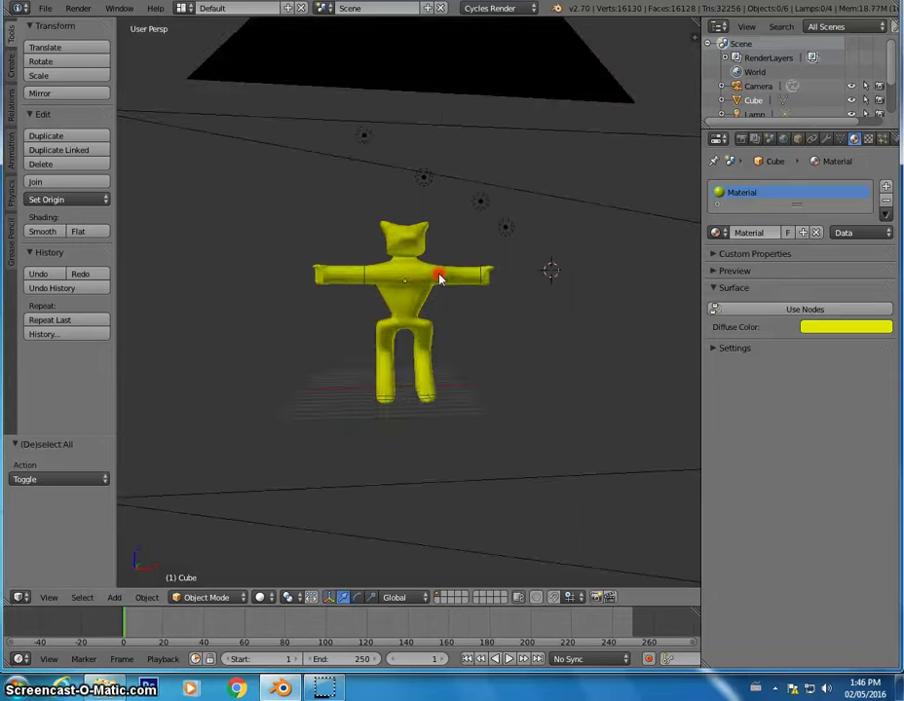
pyautogui.rightClick(409, 285)
pyautogui.moveTo(468, 302)
pyautogui.mouseDown(button='middle')
pyautogui.moveTo(478, 324)
pyautogui.moveTo(424, 297)
pyautogui.moveTo(429, 289)
pyautogui.mouseUp(button='middle')
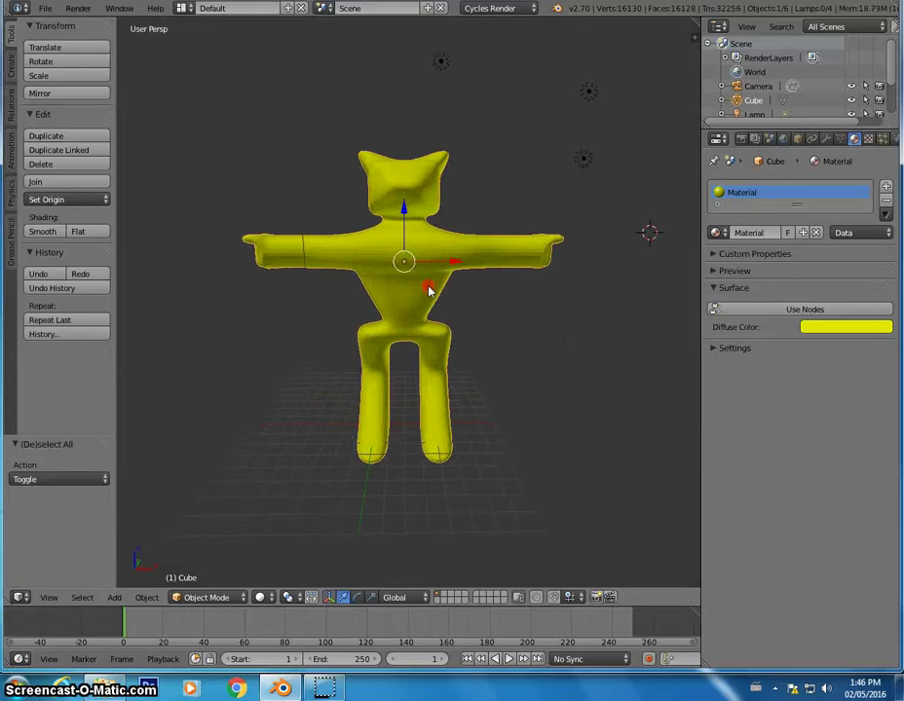
pyautogui.press('KP_5')
pyautogui.scroll(3, 400, 289)
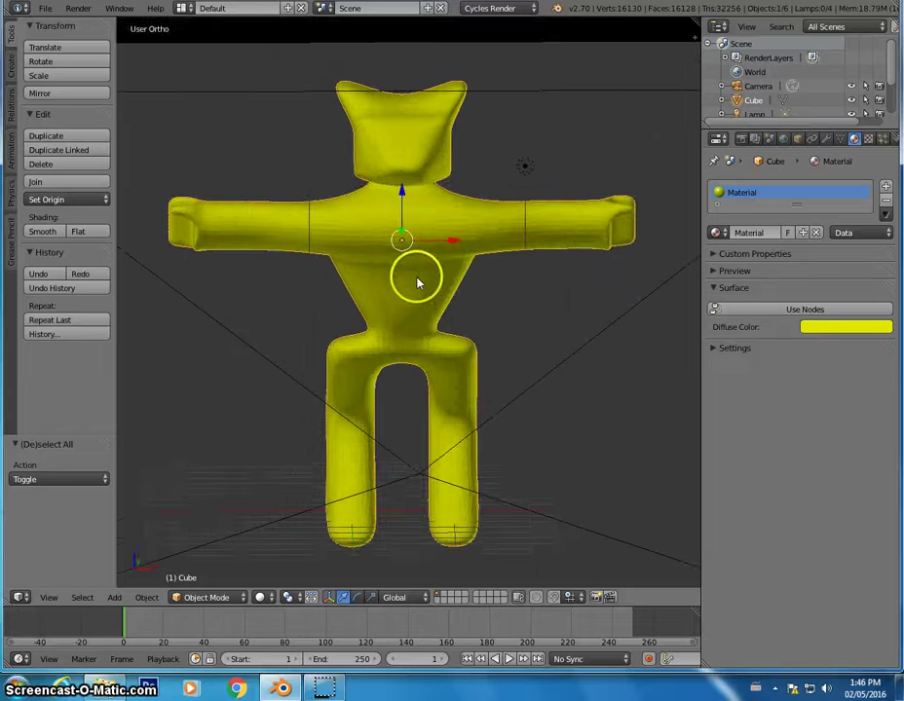
pyautogui.scroll(-2, 416, 281)
# Step: Hide the camera from the viewport, go to Front view, deselect all, and bring up the Add menu
pyautogui.rightClick(450, 62)
pyautogui.scroll(-6, 499, 210)
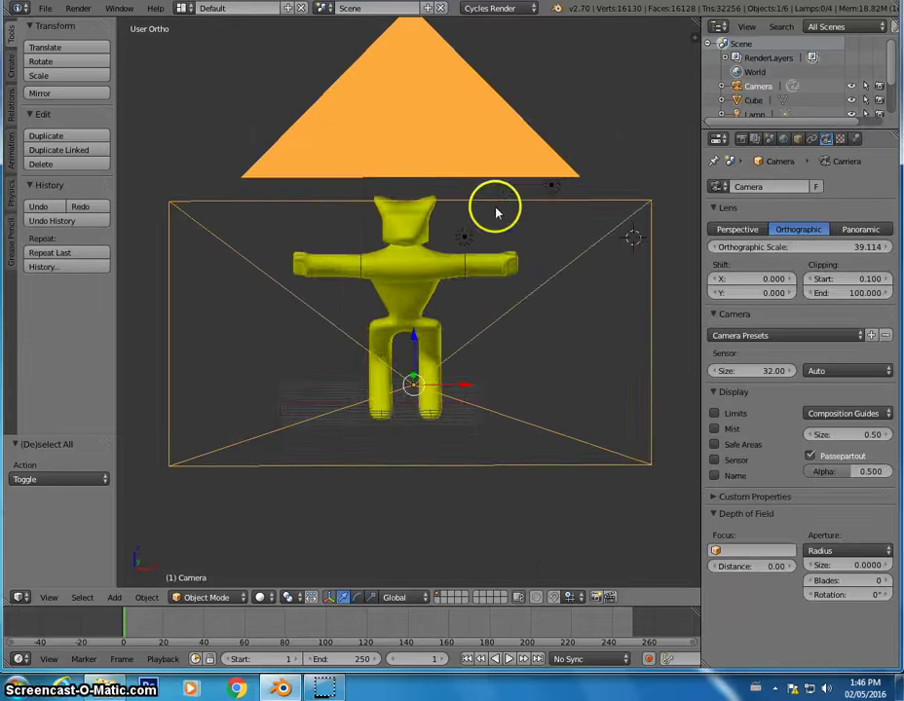
pyautogui.scroll(1, 474, 255)
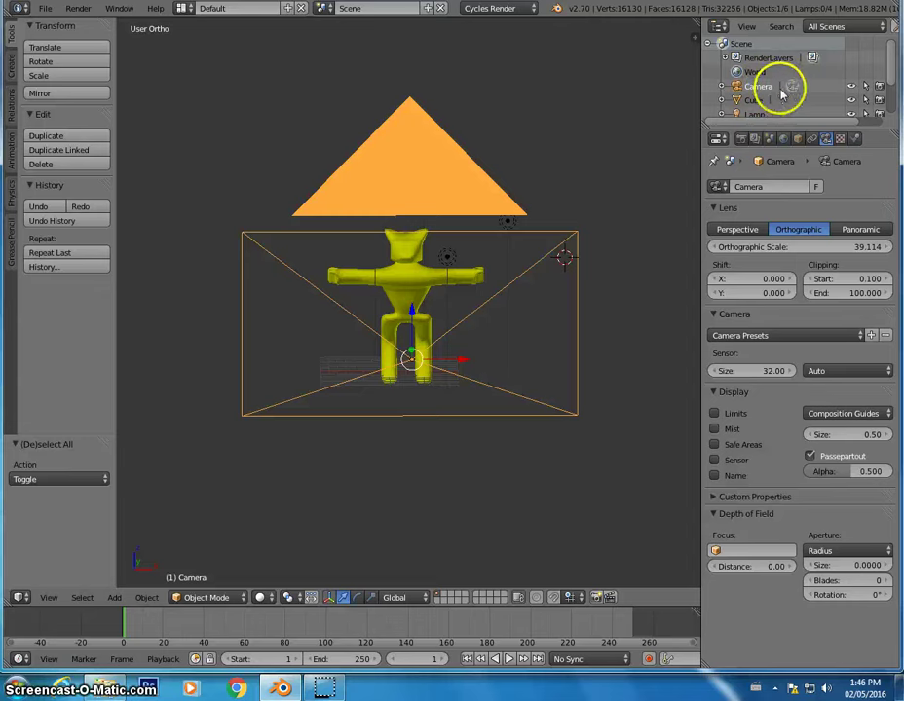
pyautogui.click(853, 86)
pyautogui.scroll(2, 421, 281)
pyautogui.rightClick(421, 281)
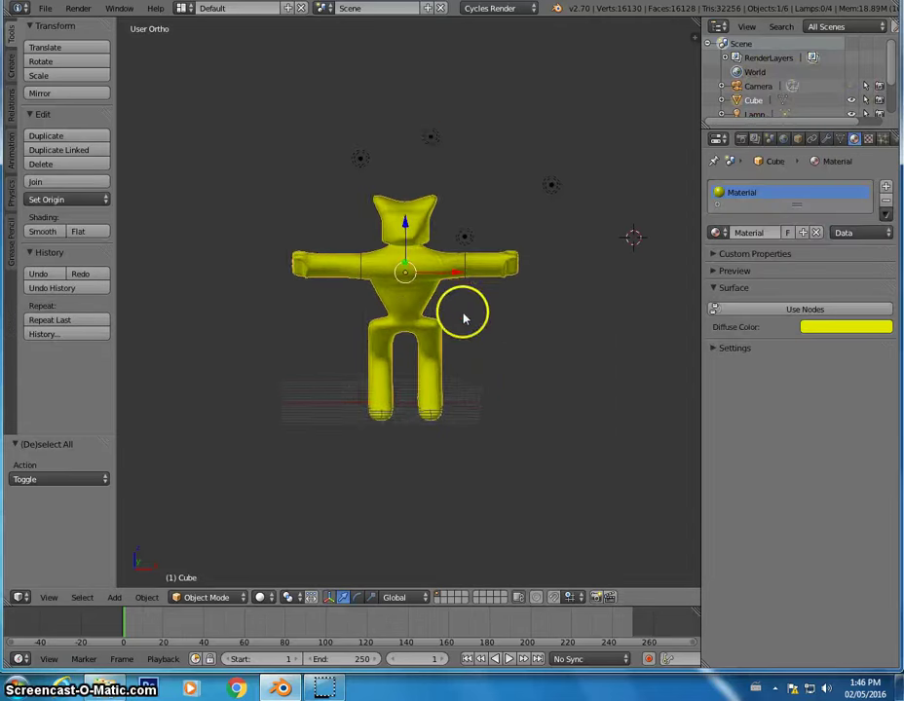
pyautogui.scroll(2, 441, 326)
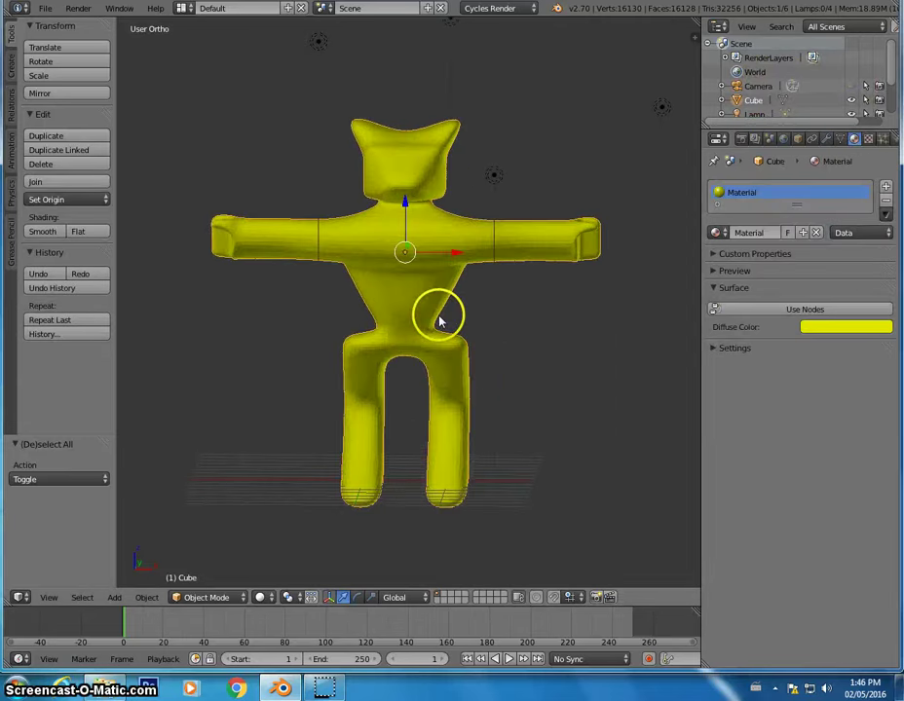
pyautogui.press('KP_1')
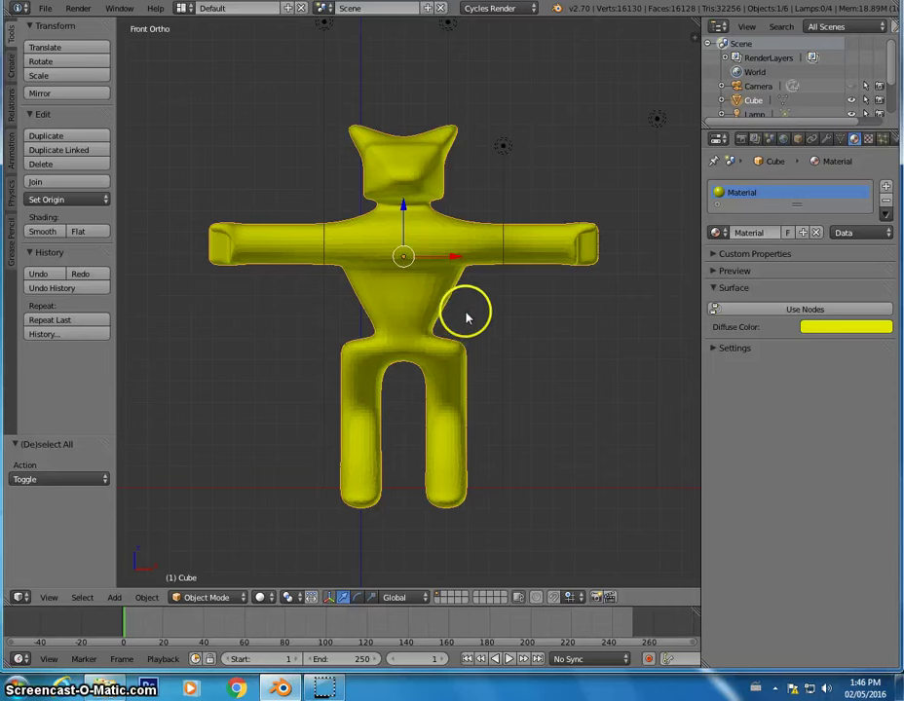
pyautogui.press('a')
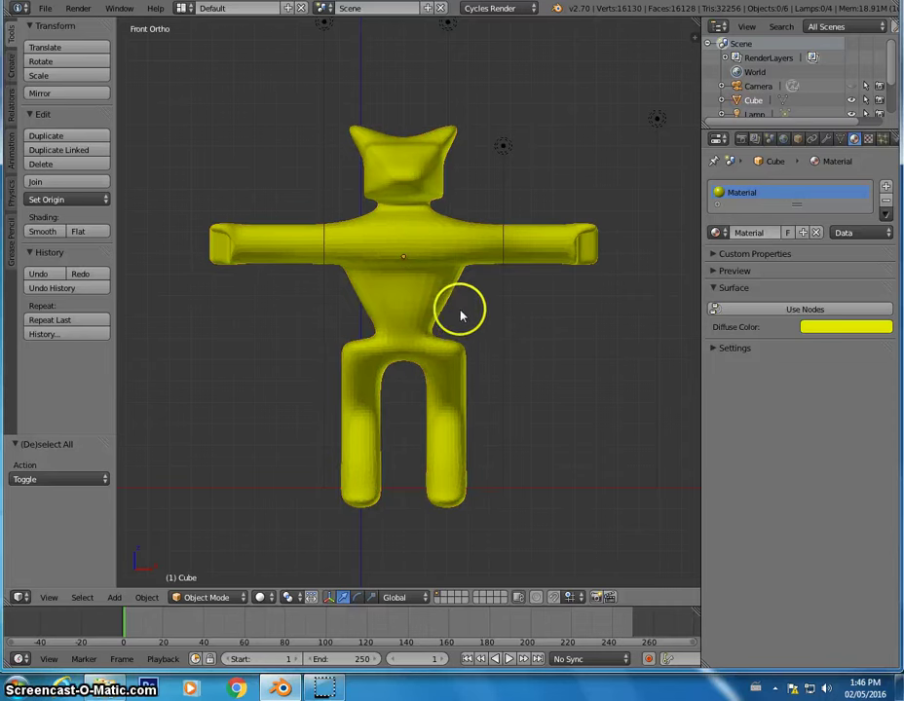
pyautogui.hotkey('shift', 'a')
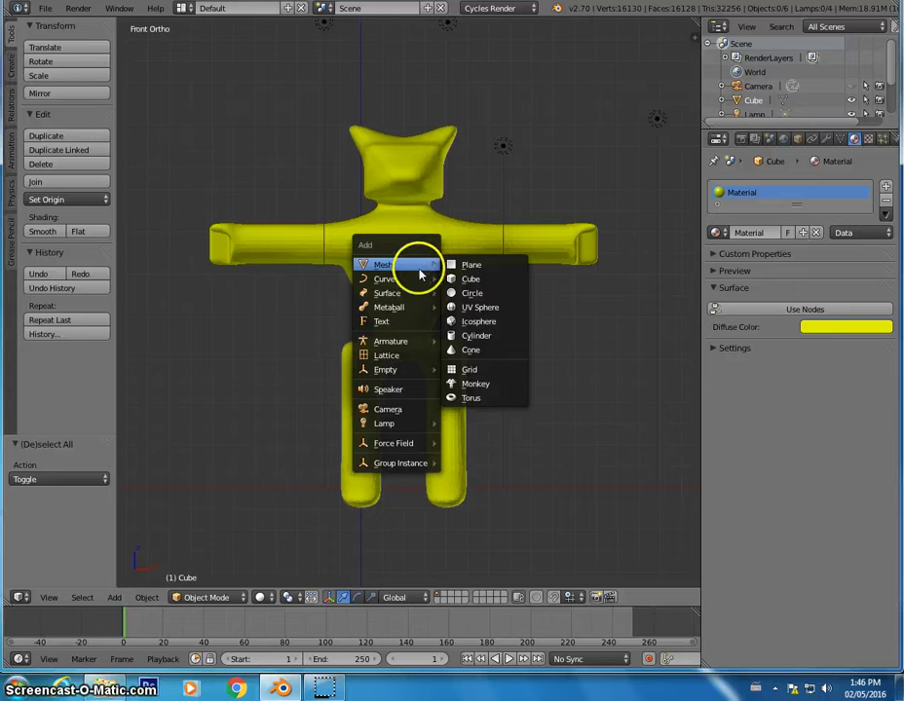
# Step: Add a single-bone armature and switch the viewport to wireframe
pyautogui.moveTo(422, 348)
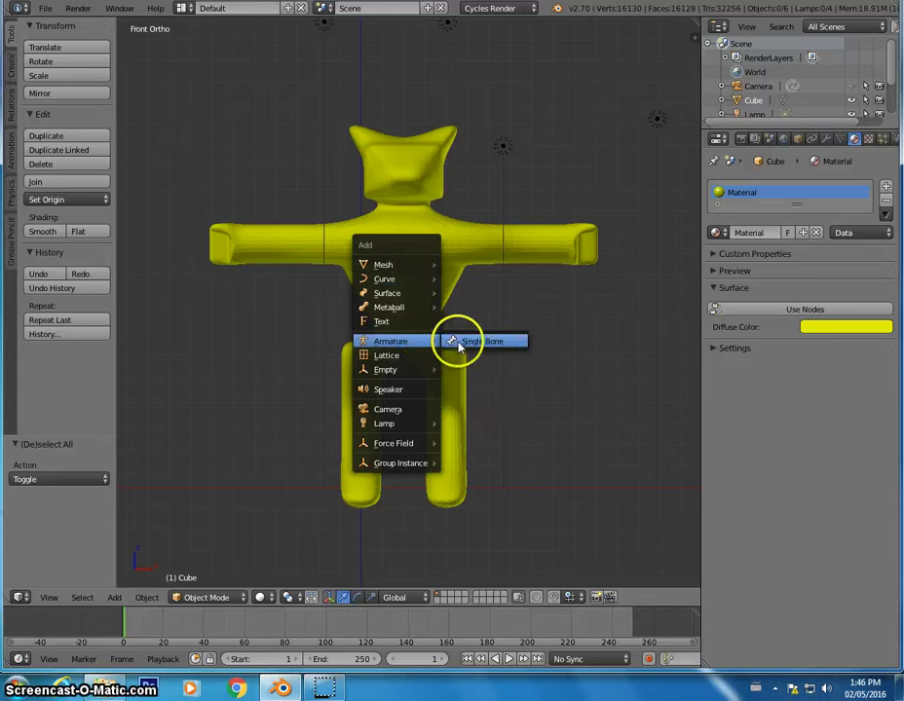
pyautogui.click(459, 346)
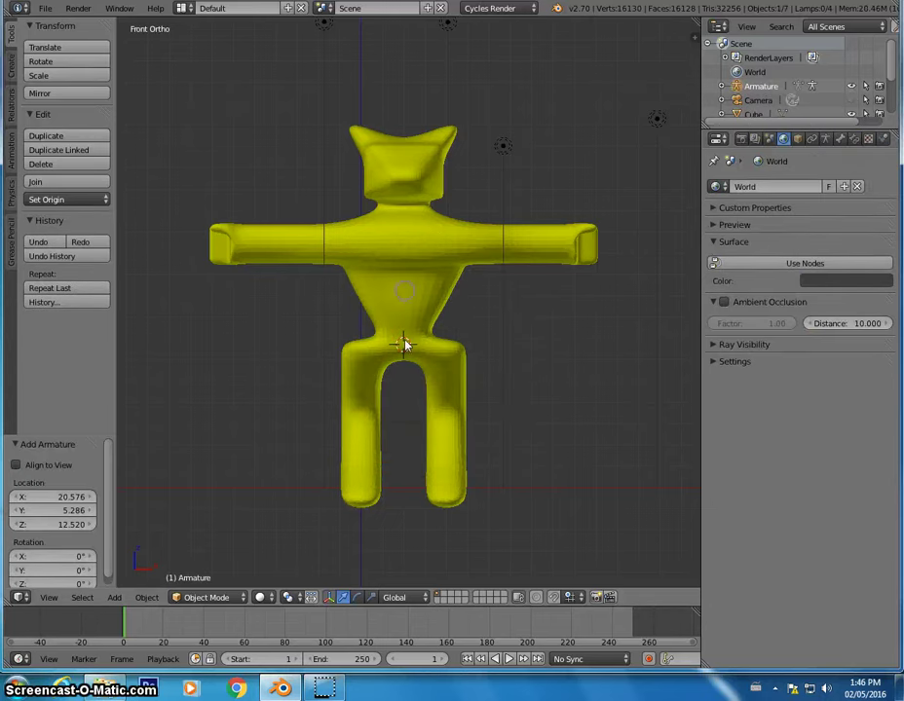
pyautogui.press('z')
pyautogui.moveTo(441, 322)
pyautogui.mouseDown(button='middle')
pyautogui.moveTo(418, 338)
pyautogui.moveTo(481, 318)
pyautogui.moveTo(527, 317)
pyautogui.moveTo(579, 285)
pyautogui.moveTo(554, 337)
pyautogui.mouseUp(button='middle')
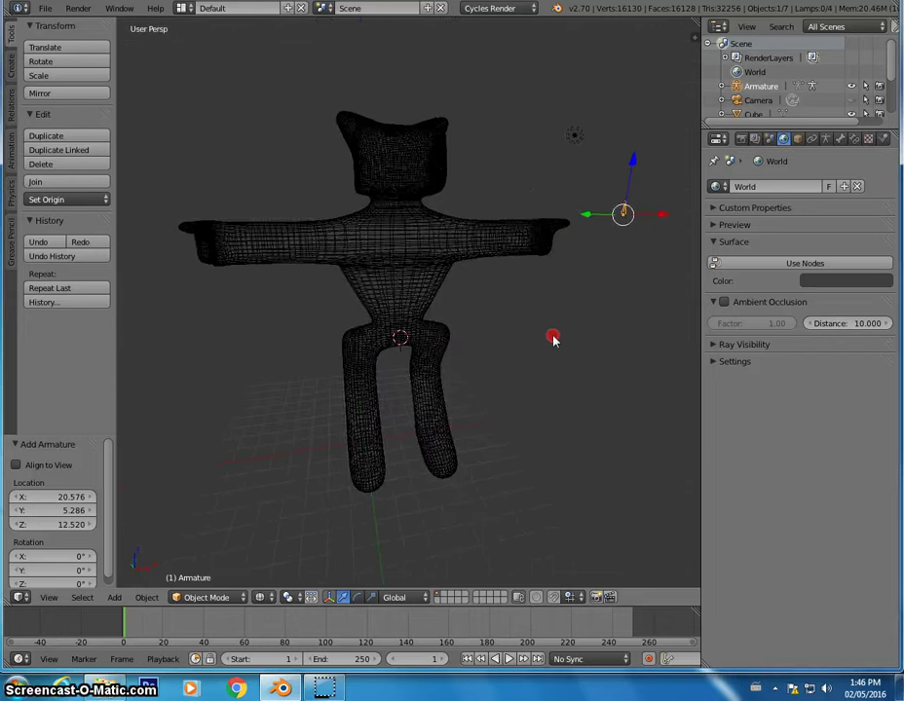
pyautogui.moveTo(665, 213); pyautogui.dragTo(671, 216, button='middle')
# Step: Move the armature along X, Y and Z into the character's body
pyautogui.moveTo(673, 187); pyautogui.dragTo(434, 268)
pyautogui.press('KP_1')
pyautogui.moveTo(433, 268); pyautogui.dragTo(300, 316, button='middle')
pyautogui.moveTo(628, 218); pyautogui.dragTo(494, 240)
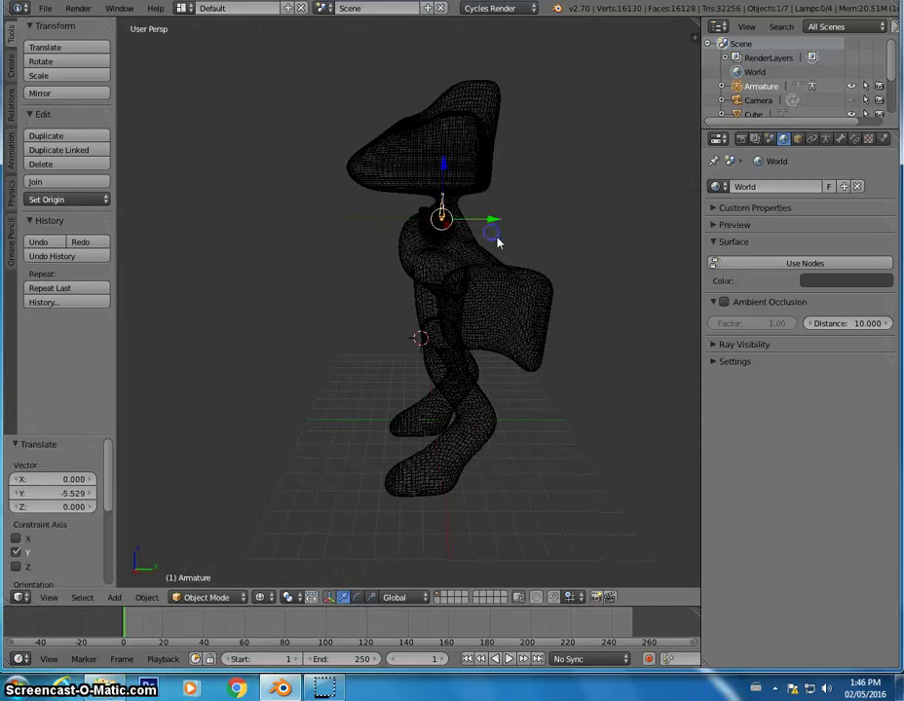
pyautogui.press('KP_1')
pyautogui.moveTo(413, 173); pyautogui.dragTo(410, 294)
pyautogui.moveTo(469, 346); pyautogui.dragTo(454, 341)
pyautogui.press('KP_3')
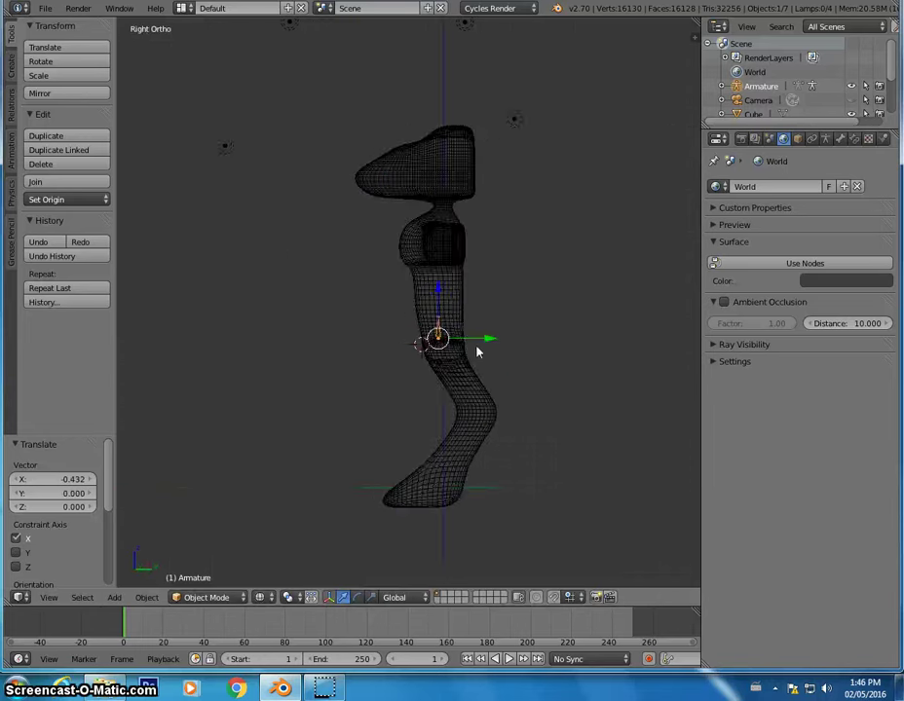
pyautogui.press('KP_1')
# Step: Scale the bone to span pelvis to chest (0.909) and enter Edit Mode
pyautogui.press('s')
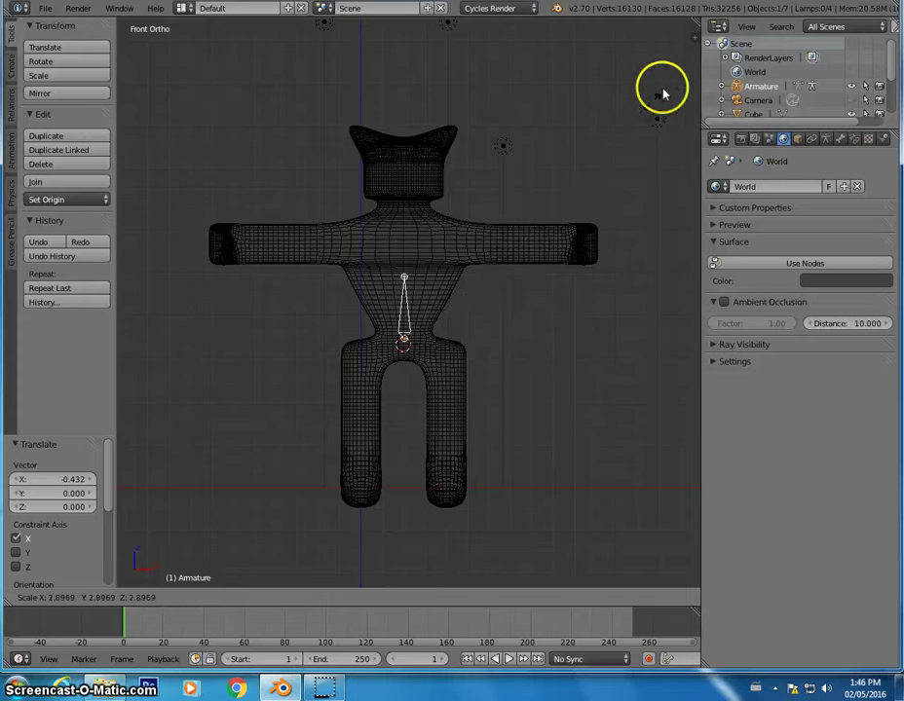
pyautogui.click(642, 118)
pyautogui.press('s')
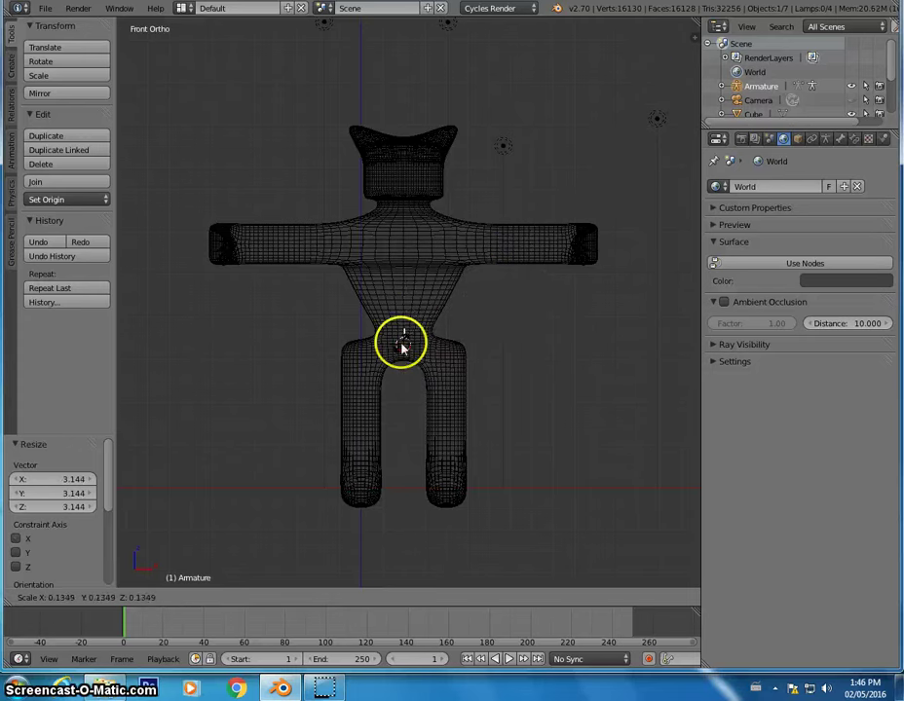
pyautogui.press('Escape')
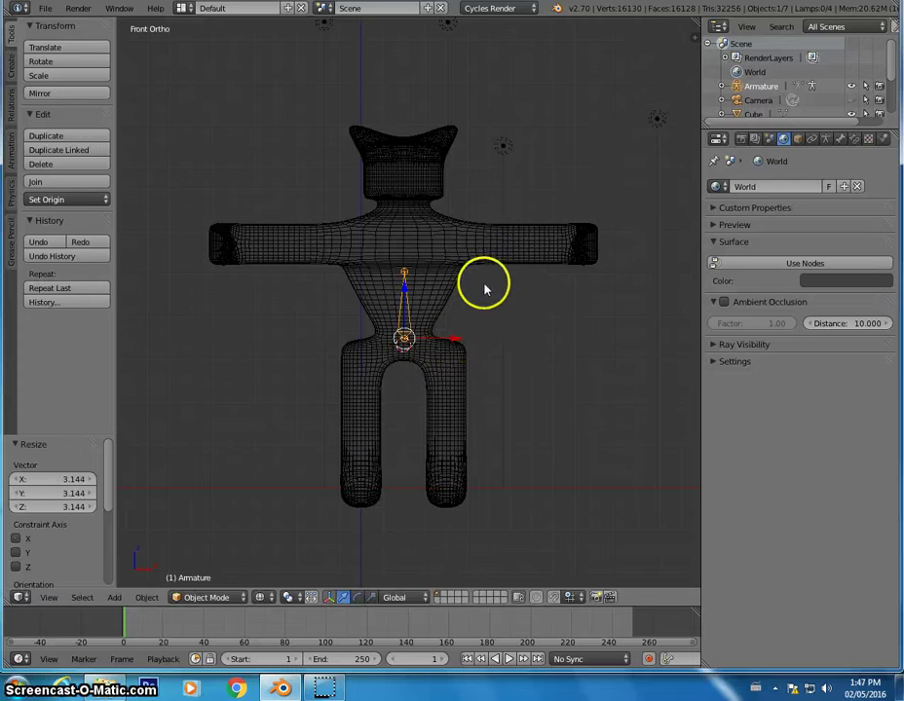
pyautogui.press('s')
pyautogui.click(556, 207)
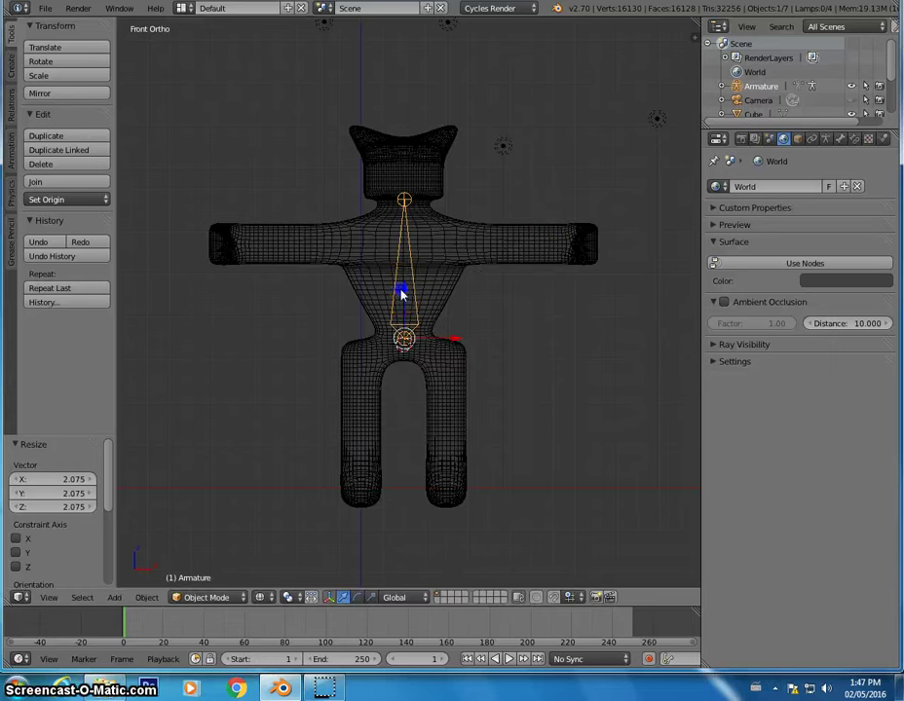
pyautogui.moveTo(403, 298); pyautogui.dragTo(400, 304, button='right')
pyautogui.click(403, 226)
pyautogui.press('s')
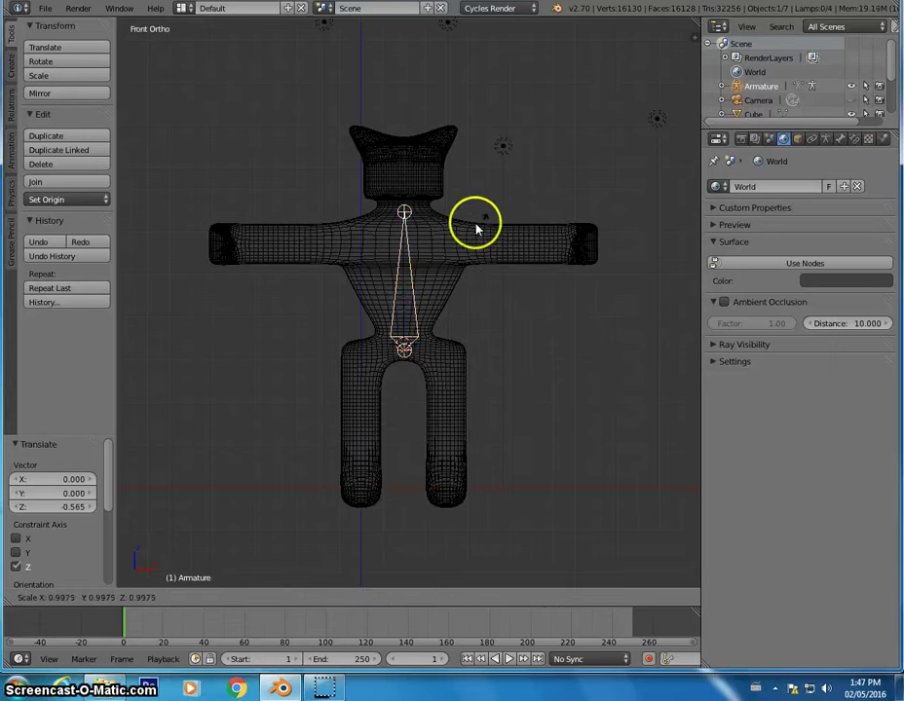
pyautogui.click(464, 234)
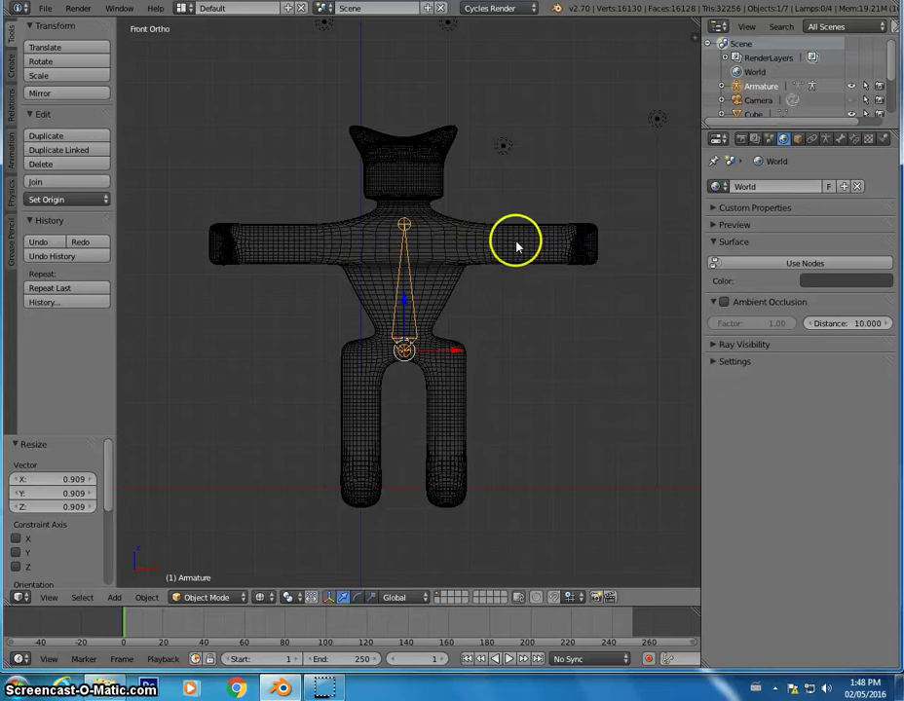
pyautogui.press('Tab')
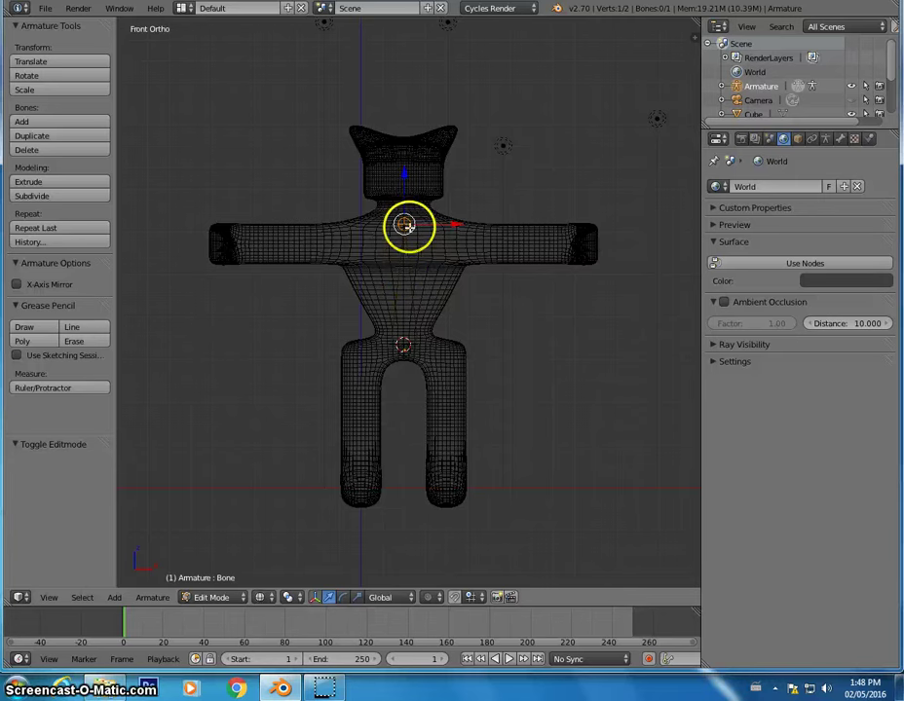
# Step: Extrude bones from the top joint along the right arm, across the left shoulder and to the left hand
pyautogui.press('e')
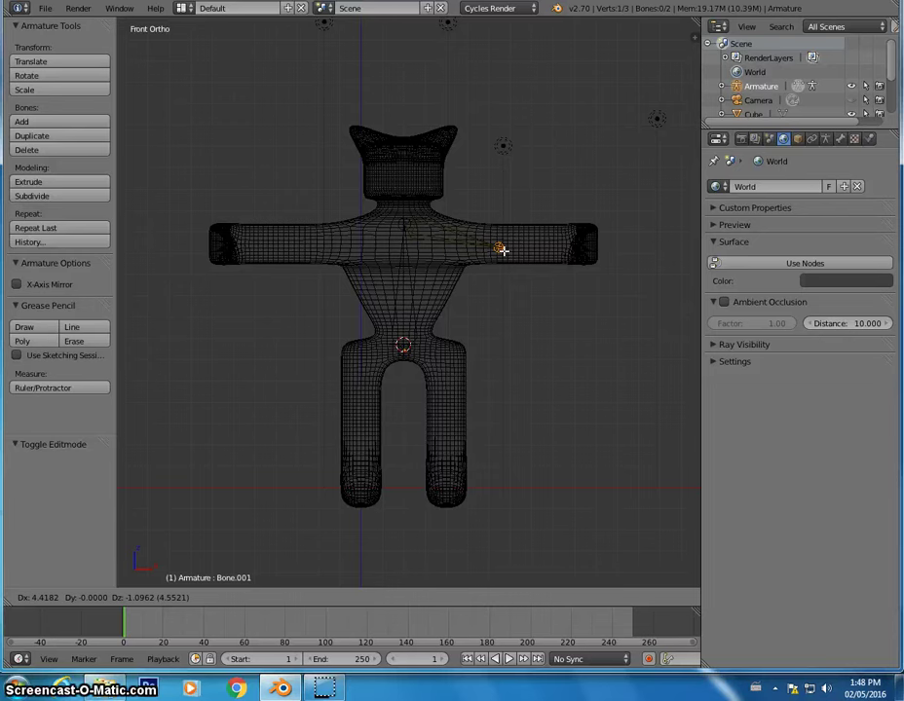
pyautogui.click(507, 250)
pyautogui.click(504, 248)
pyautogui.press('e')
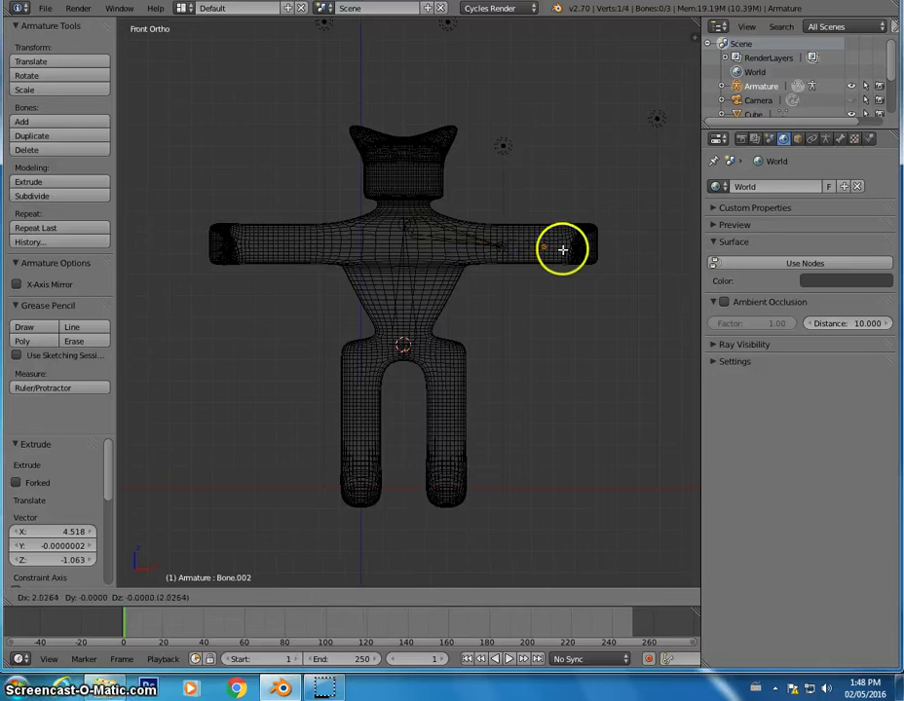
pyautogui.rightClick(416, 236)
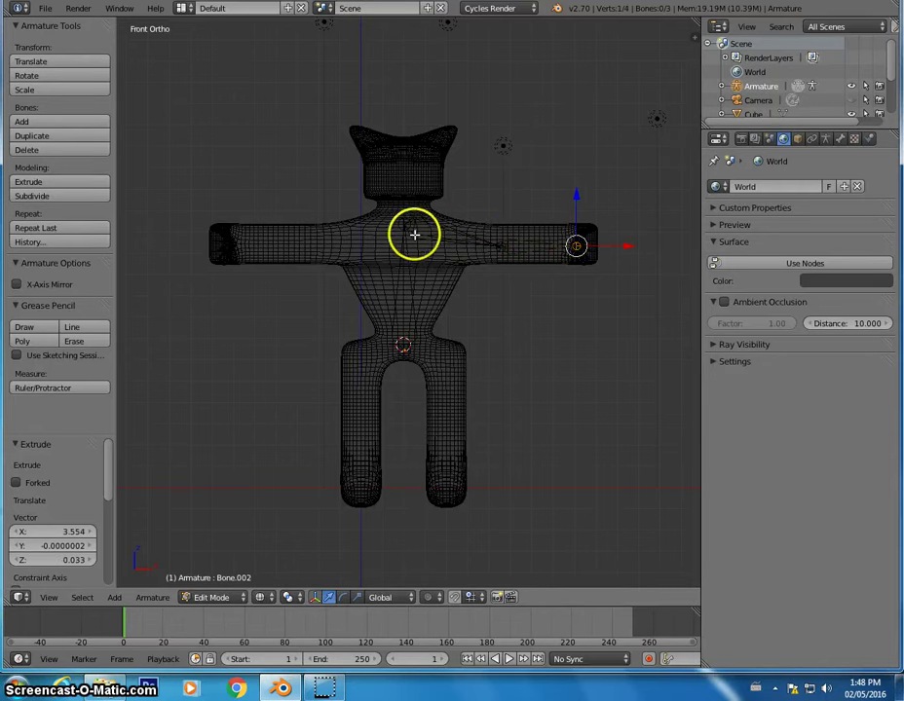
pyautogui.press('e')
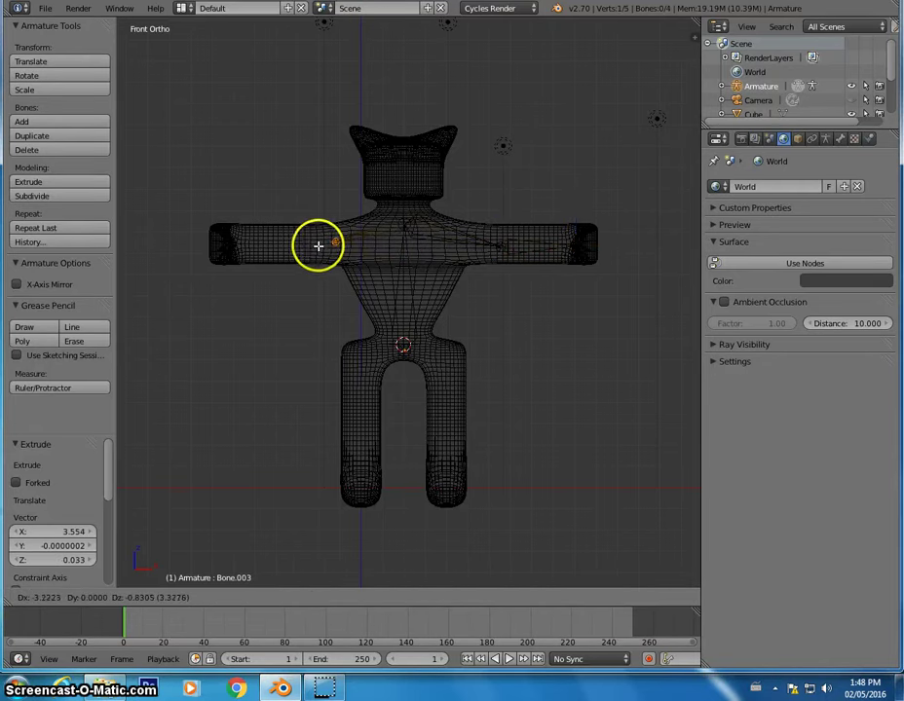
pyautogui.click(297, 249)
pyautogui.press('e')
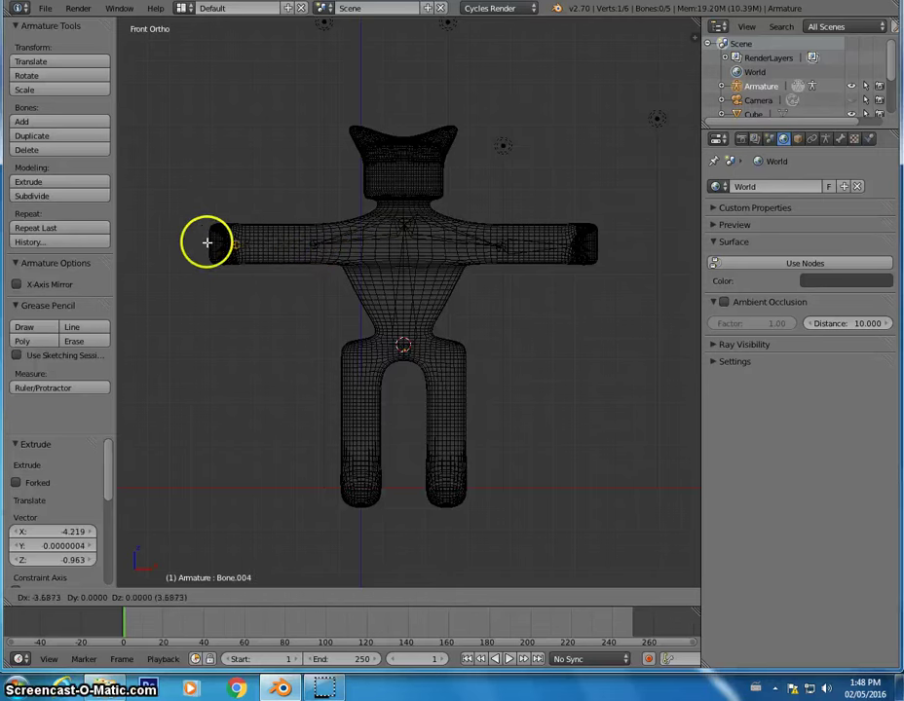
pyautogui.rightClick(386, 309)
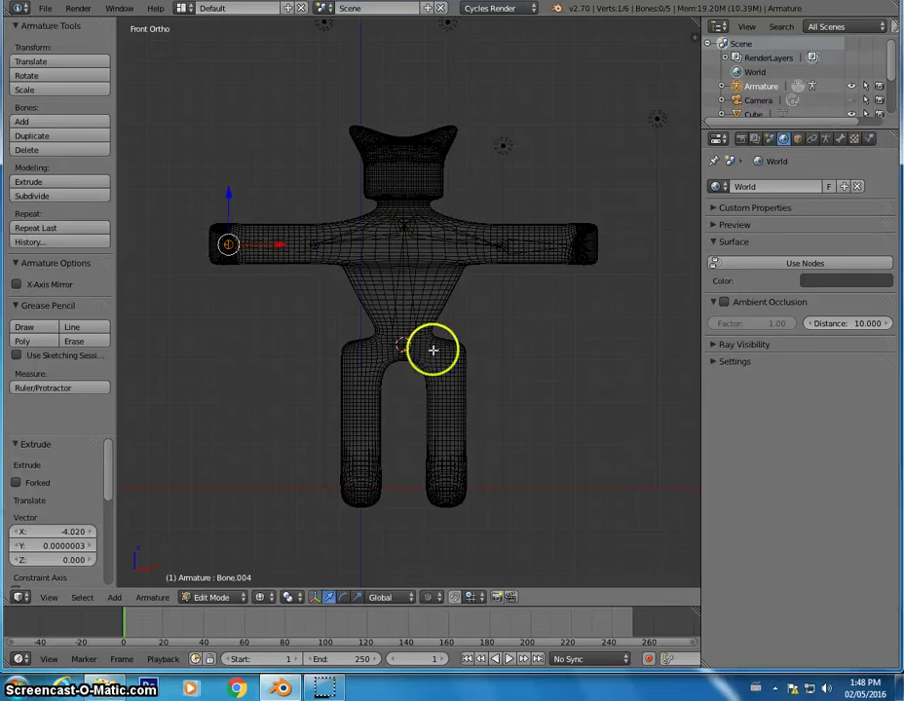
# Step: Extrude bones from the pelvis through the right hip and upper leg down to the right foot
pyautogui.rightClick(403, 355)
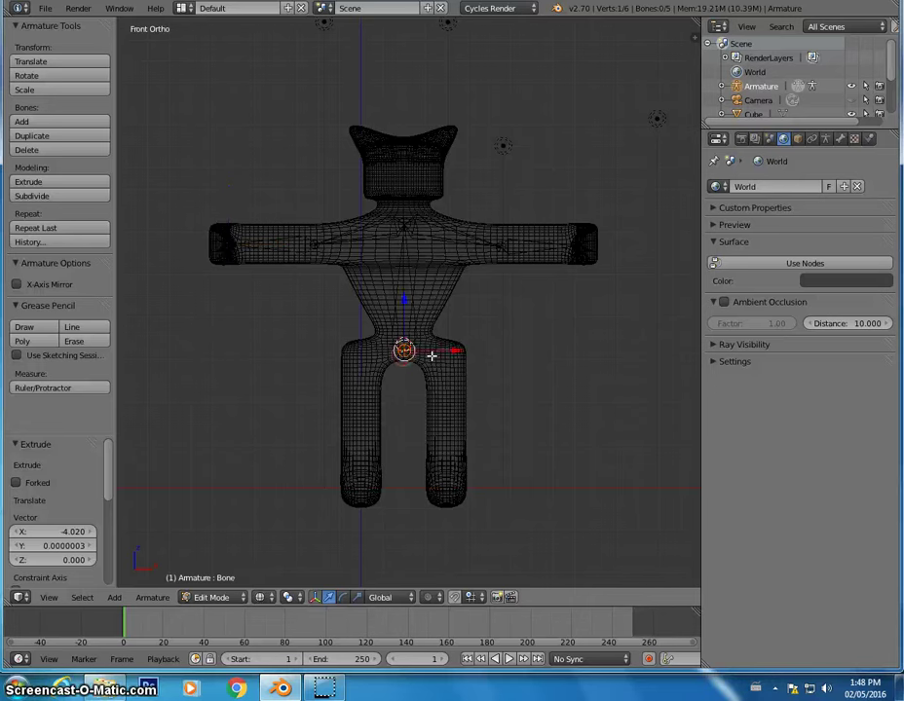
pyautogui.press('e')
pyautogui.click(475, 360)
pyautogui.press('e')
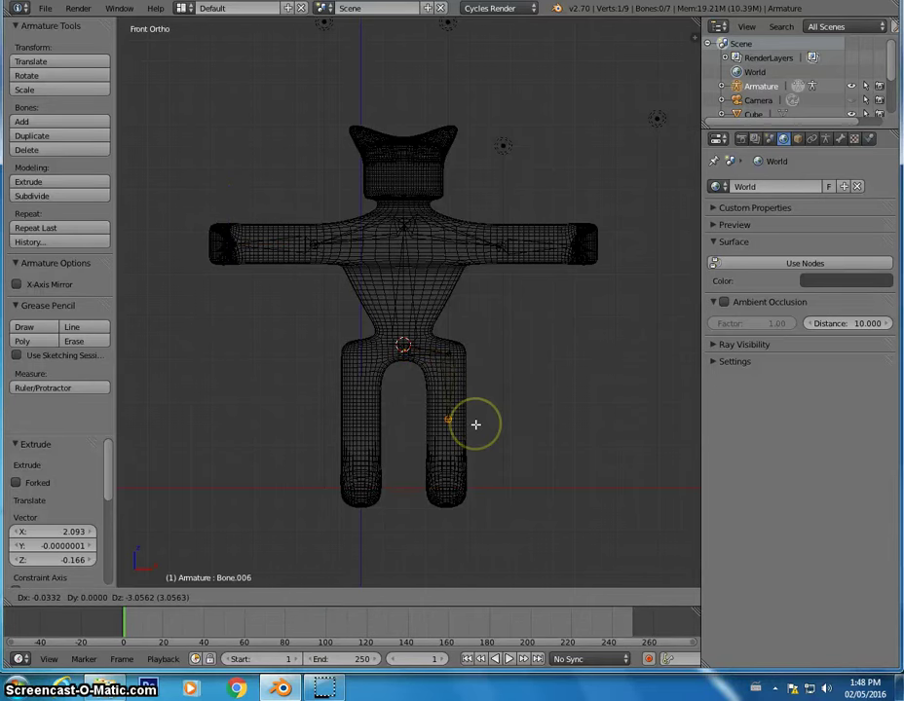
pyautogui.click(475, 424)
pyautogui.moveTo(527, 426); pyautogui.dragTo(456, 420, button='middle')
pyautogui.press('KP_1')
pyautogui.press('e')
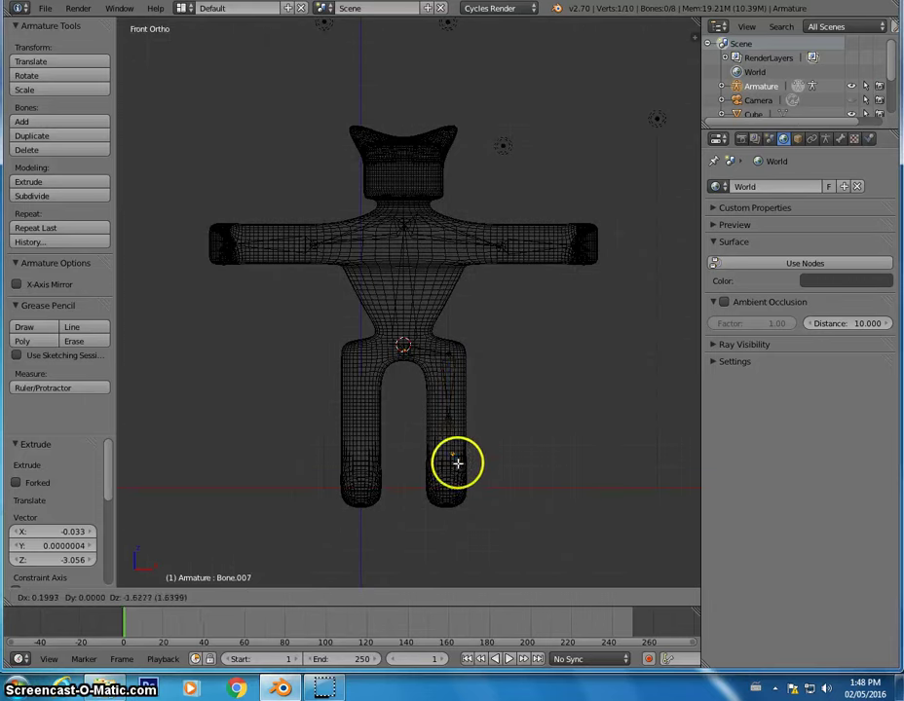
pyautogui.click(450, 496)
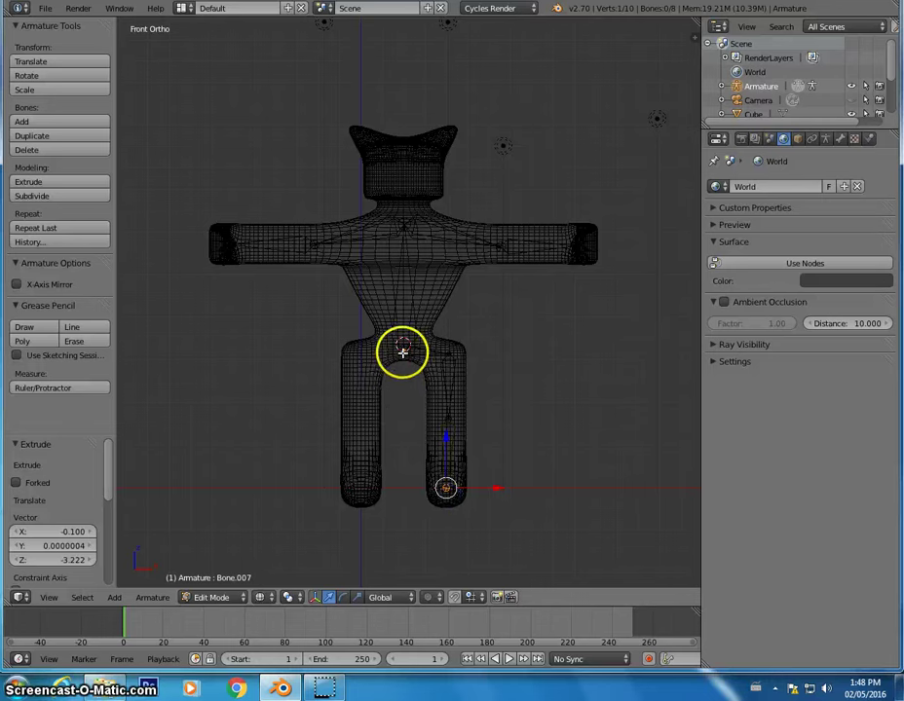
# Step: Extrude the left hip, leg and foot bones from the pelvis, then a head bone from the chest
pyautogui.rightClick(401, 348)
pyautogui.press('e')
pyautogui.click(358, 353)
pyautogui.press('e')
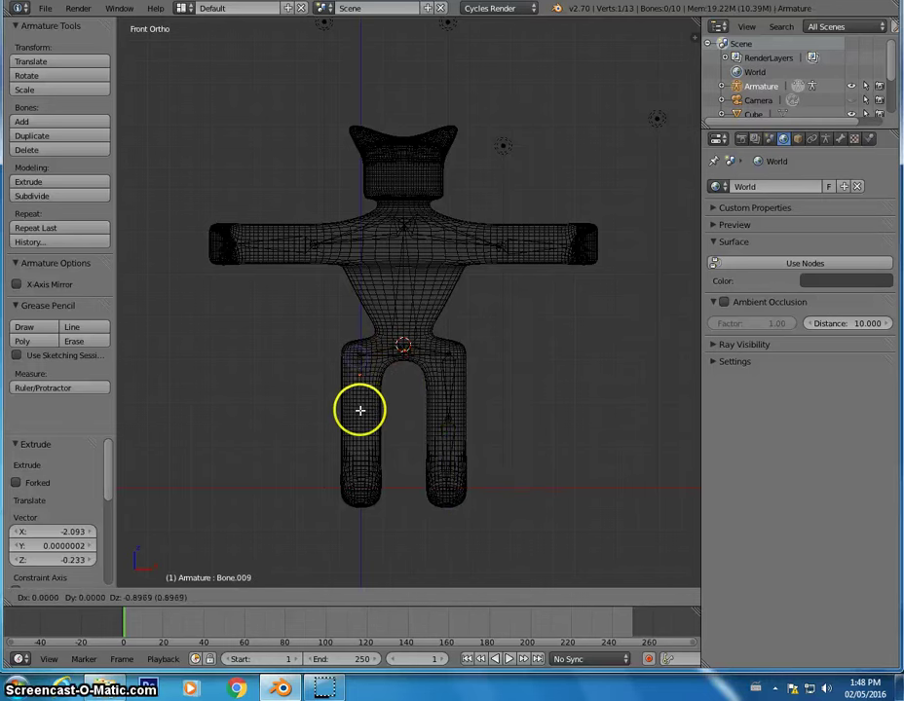
pyautogui.click(357, 451)
pyautogui.press('e')
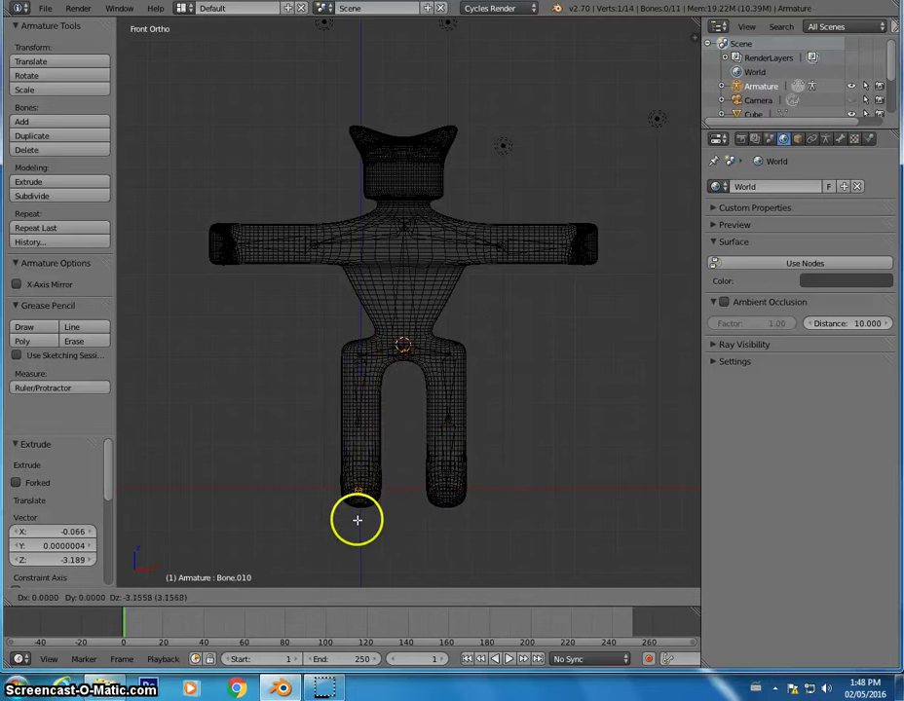
pyautogui.click(357, 520)
pyautogui.rightClick(407, 227)
pyautogui.press('e')
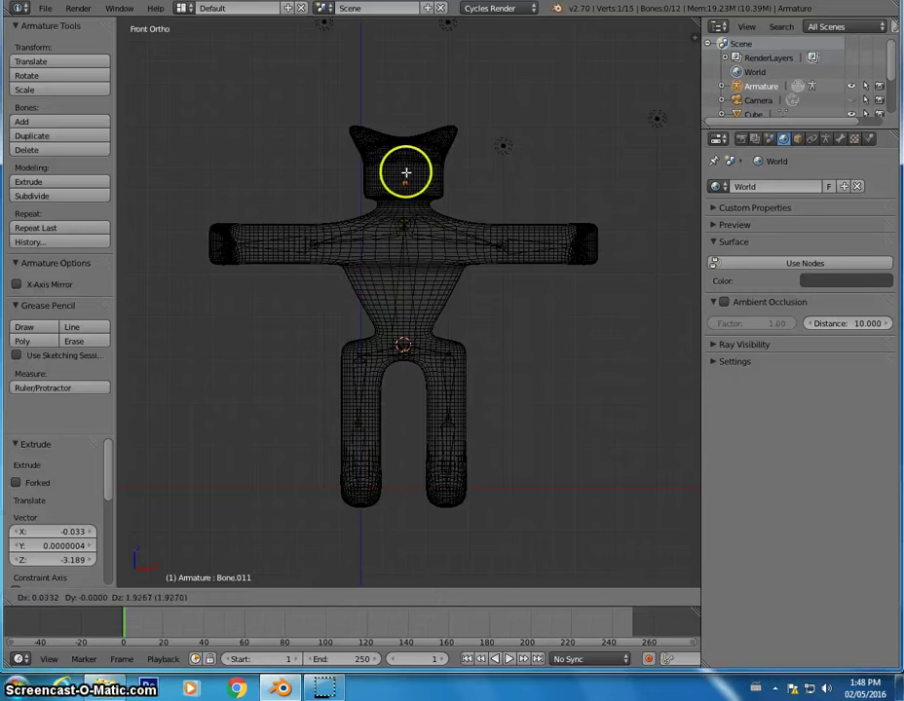
pyautogui.click(404, 152)
# Step: Move the knee joint along Y into the bent leg, then return to Object Mode in wireframe
pyautogui.moveTo(589, 295); pyautogui.dragTo(415, 299, button='middle')
pyautogui.rightClick(454, 435)
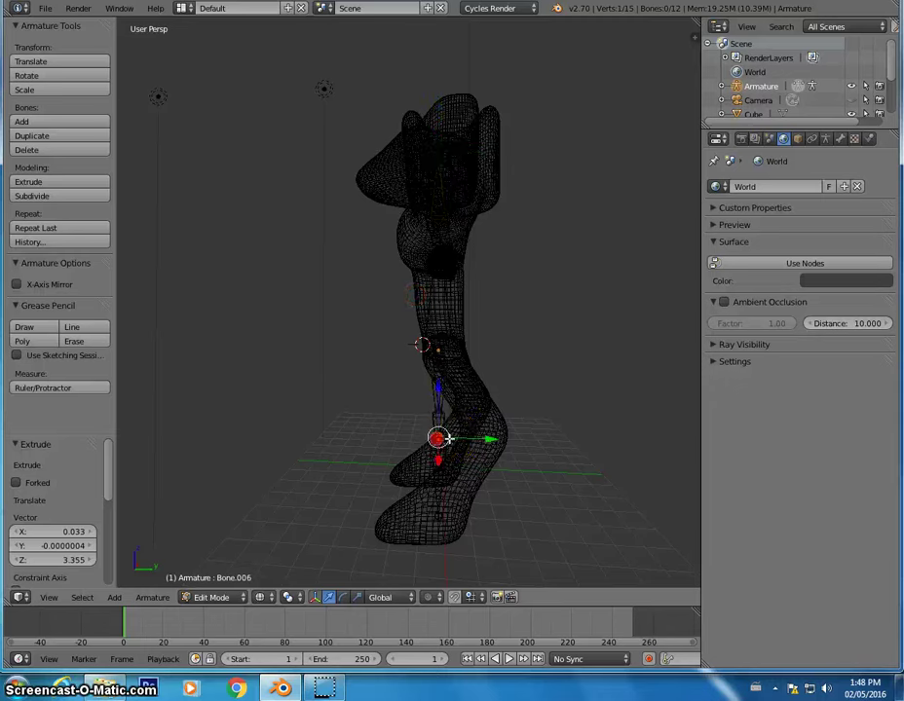
pyautogui.moveTo(454, 436); pyautogui.dragTo(554, 429, button='middle')
pyautogui.moveTo(499, 432); pyautogui.dragTo(551, 433)
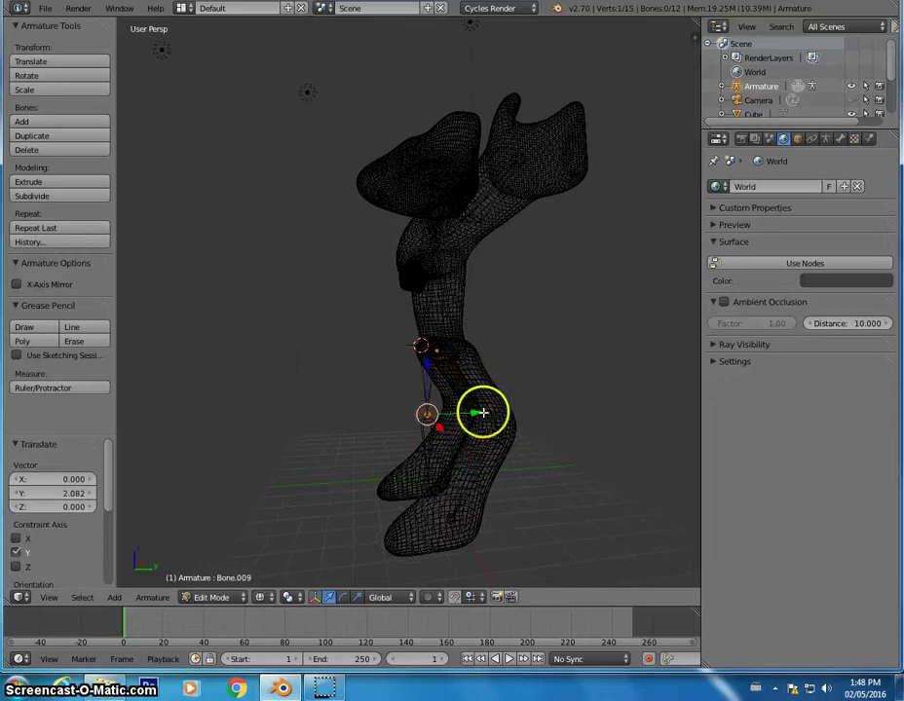
pyautogui.moveTo(483, 413); pyautogui.dragTo(516, 409)
pyautogui.moveTo(517, 409); pyautogui.dragTo(573, 371, button='middle')
pyautogui.press('Tab')
pyautogui.press('z')
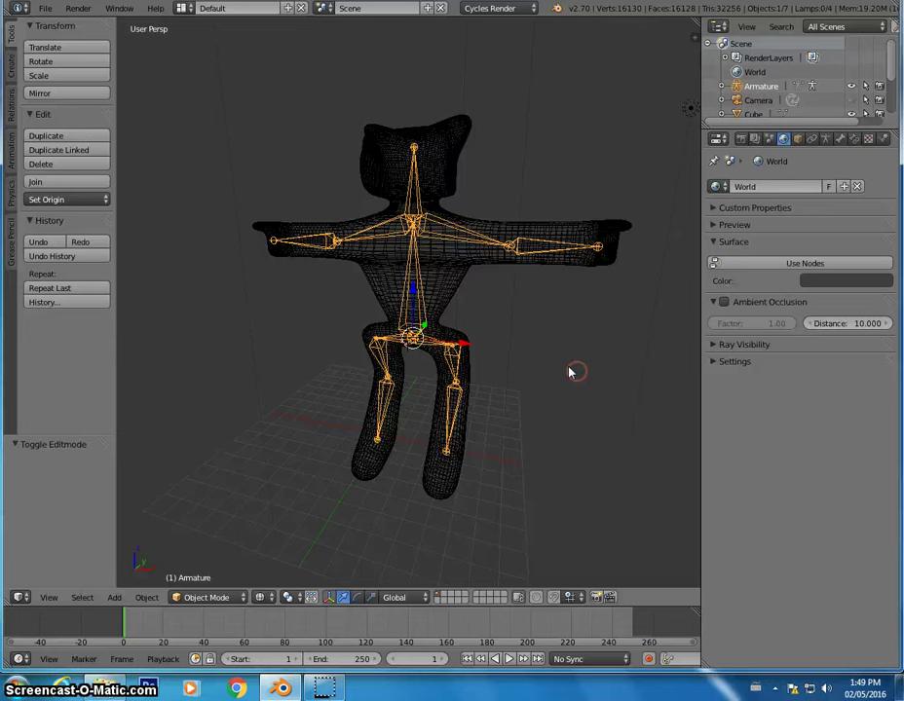
# Step: Select the yellow character mesh, then add the skeleton armature to the selection
pyautogui.rightClick(456, 272)
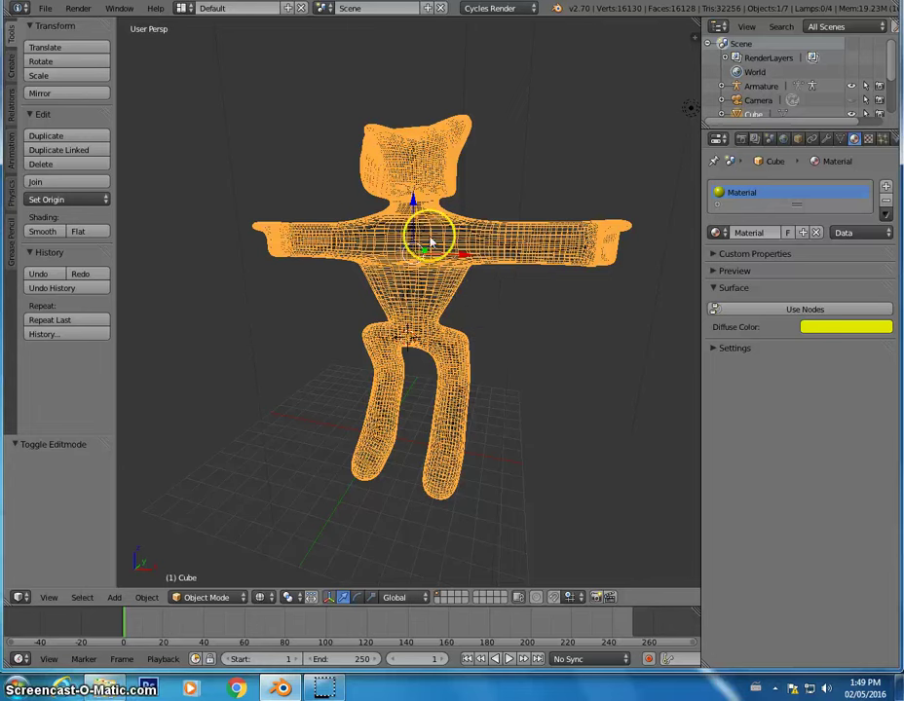
pyautogui.press('a')
pyautogui.rightClick(460, 270)
pyautogui.rightClick(458, 263)
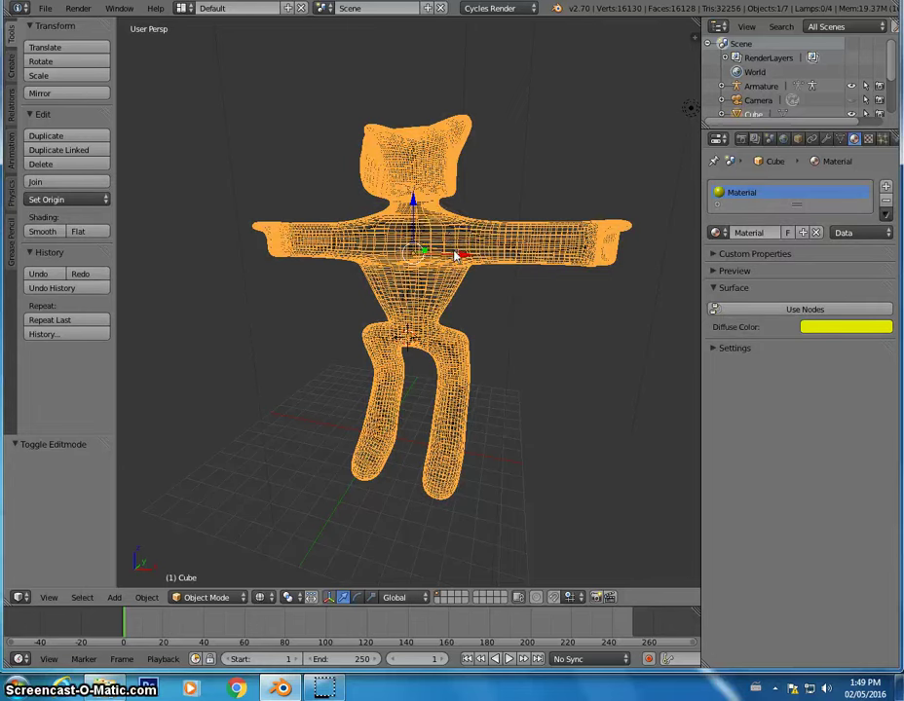
pyautogui.keyDown('shift'); pyautogui.rightClick(477, 288); pyautogui.keyUp('shift')
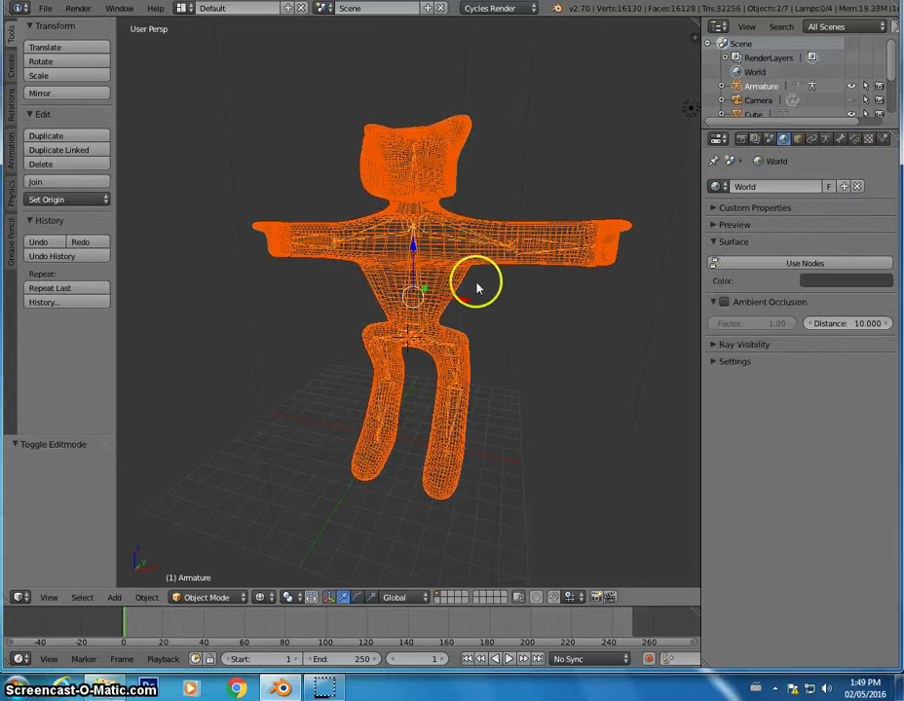
pyautogui.moveTo(516, 296); pyautogui.dragTo(563, 316, button='middle')
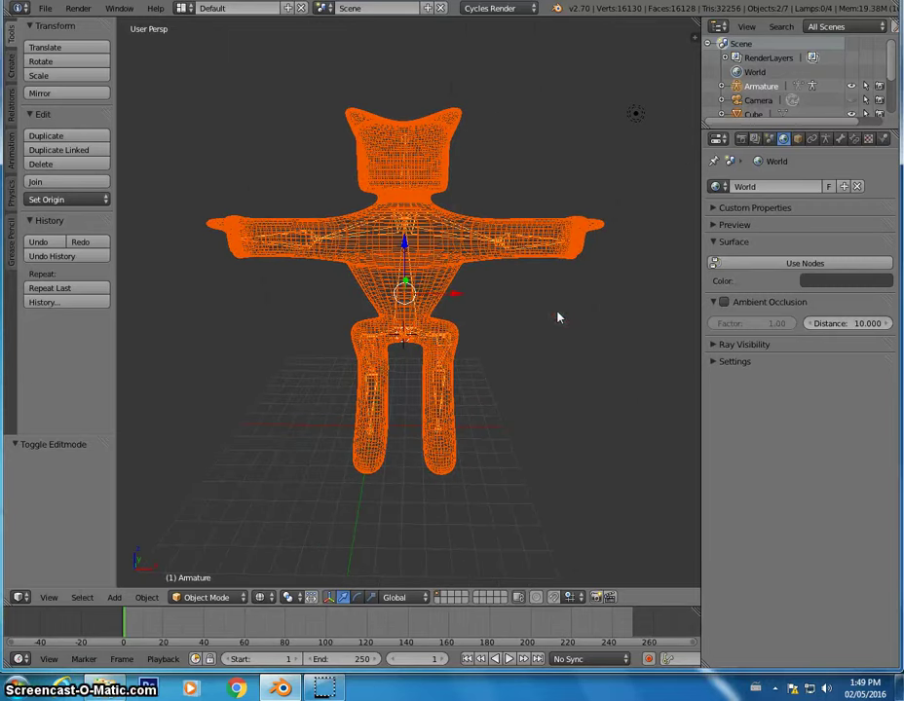
# Step: Parent the mesh to the armature With Automatic Weights, then reselect the mesh and skeleton
pyautogui.press('space')
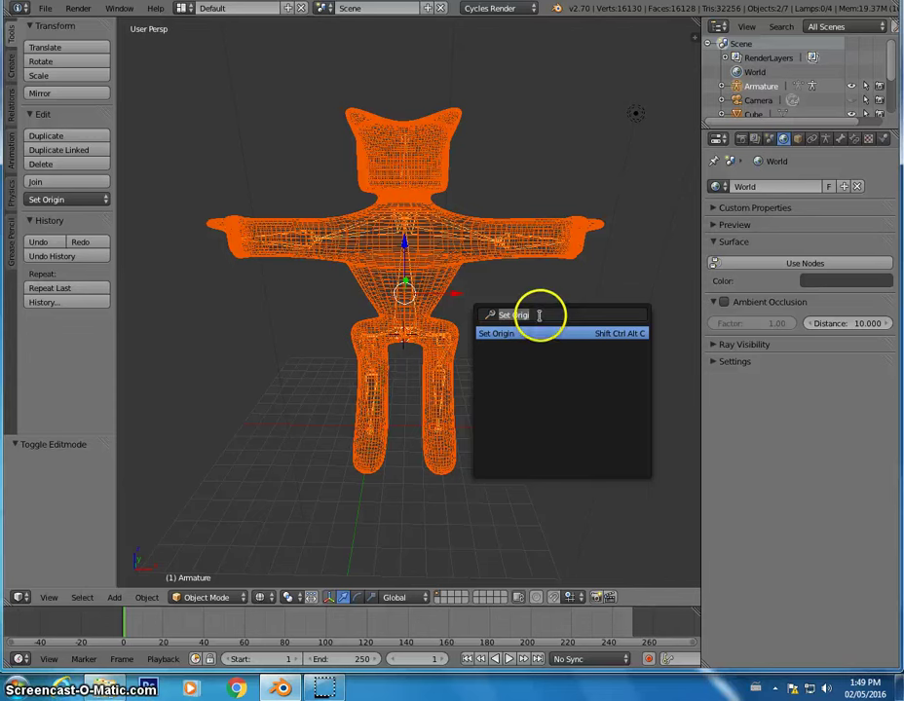
pyautogui.write('parent')
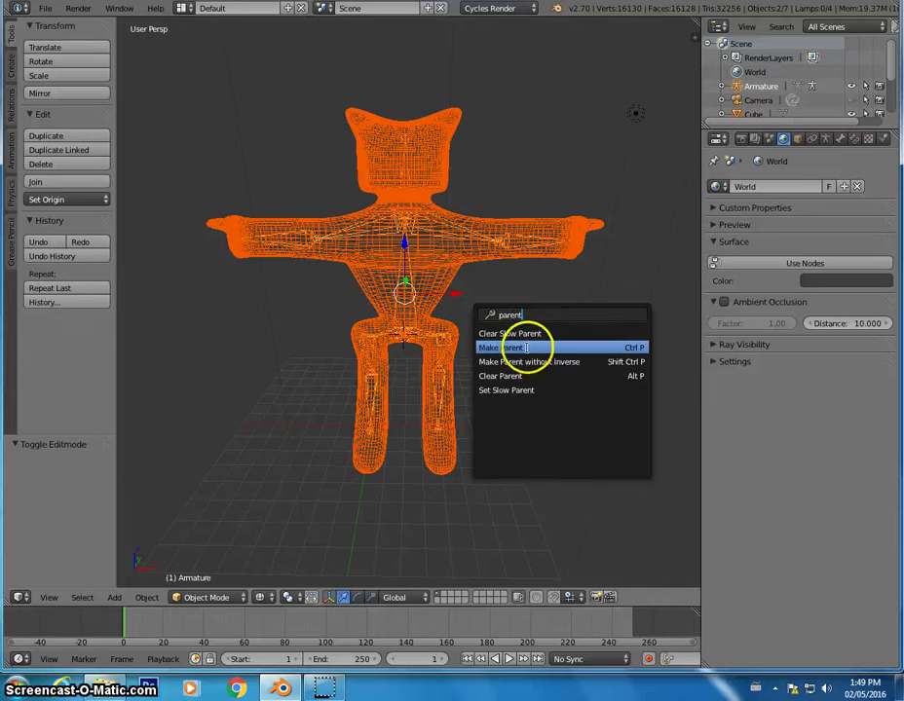
pyautogui.click(535, 349)
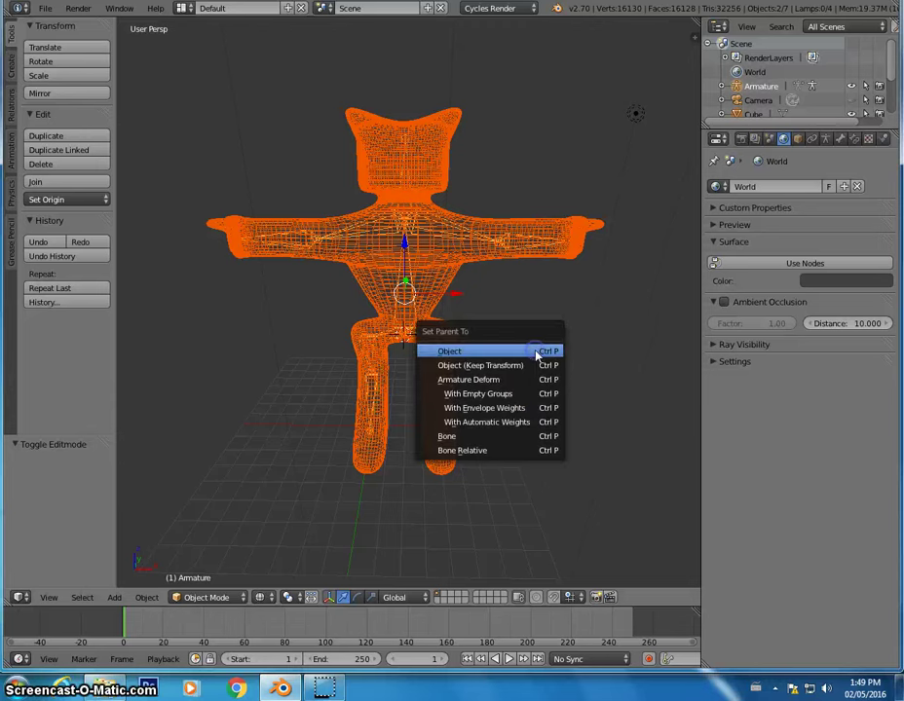
pyautogui.click(512, 429)
pyautogui.rightClick(370, 231)
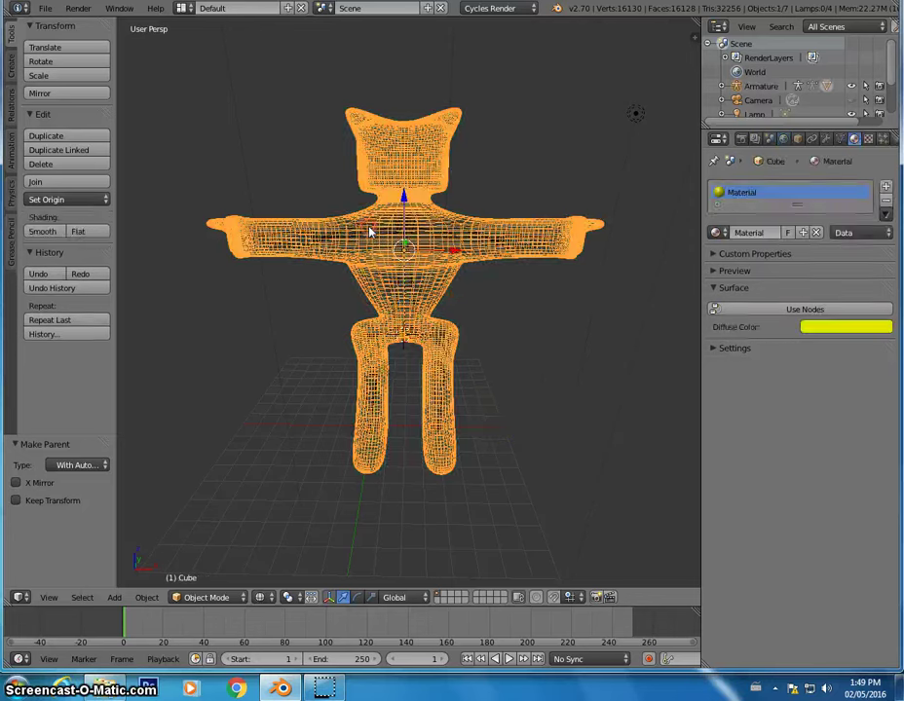
pyautogui.rightClick(407, 246)
pyautogui.click(460, 365)
# Step: Switch the armature into Pose Mode and select the left arm bone Bone.004
pyautogui.press('Tab')
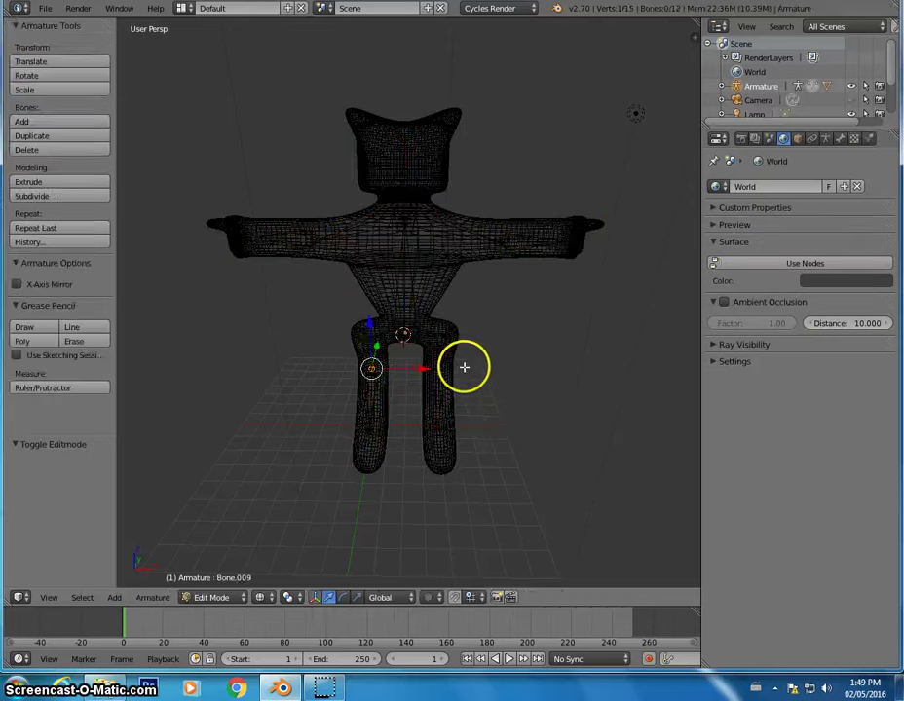
pyautogui.press('Tab')
pyautogui.click(217, 598)
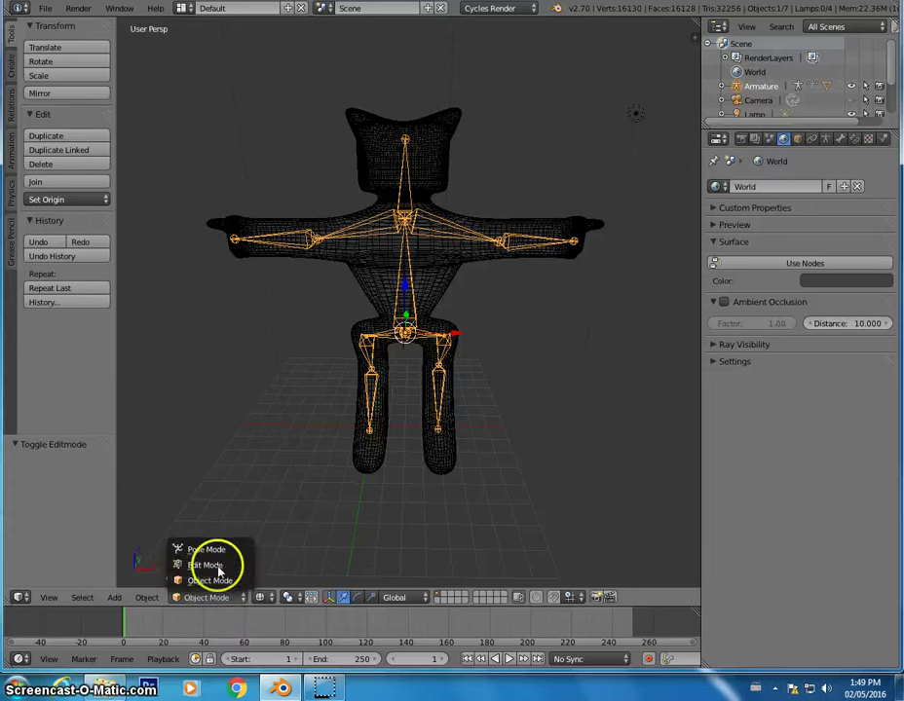
pyautogui.click(218, 557)
pyautogui.moveTo(309, 307); pyautogui.dragTo(275, 262, button='middle')
pyautogui.rightClick(271, 259)
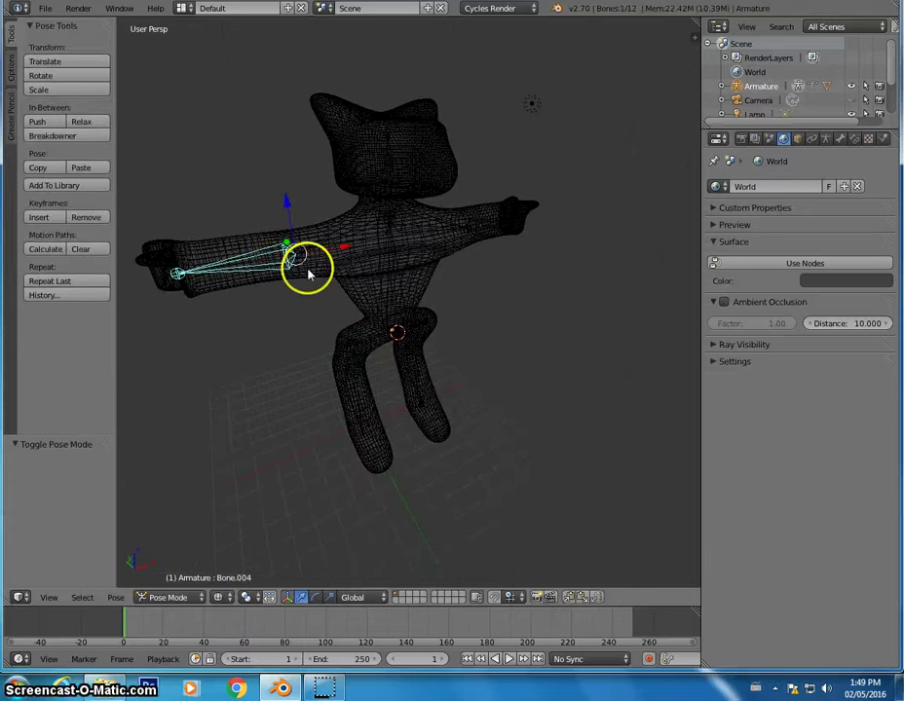
# Step: Rotate Bone.004 about 76° around global Z after trying X and trackball rotation
pyautogui.press('r')
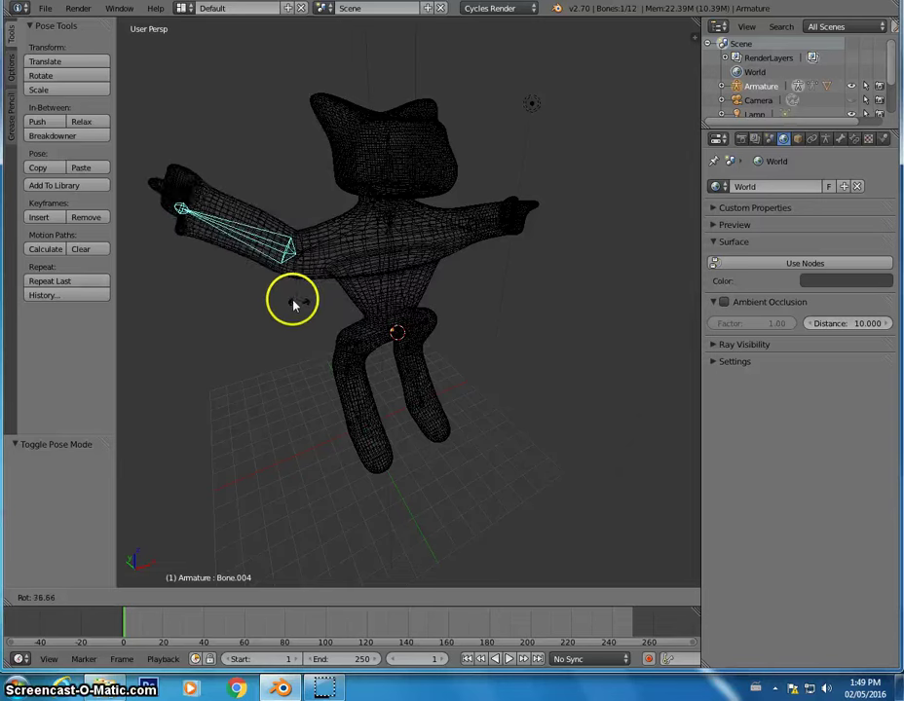
pyautogui.press('x')
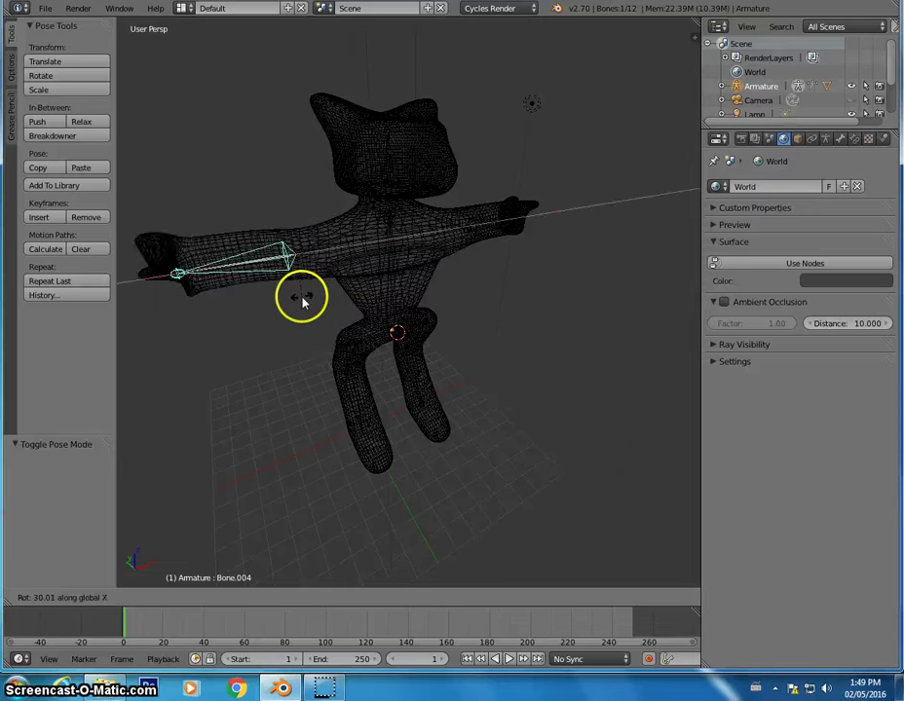
pyautogui.rightClick(305, 302)
pyautogui.press('z')
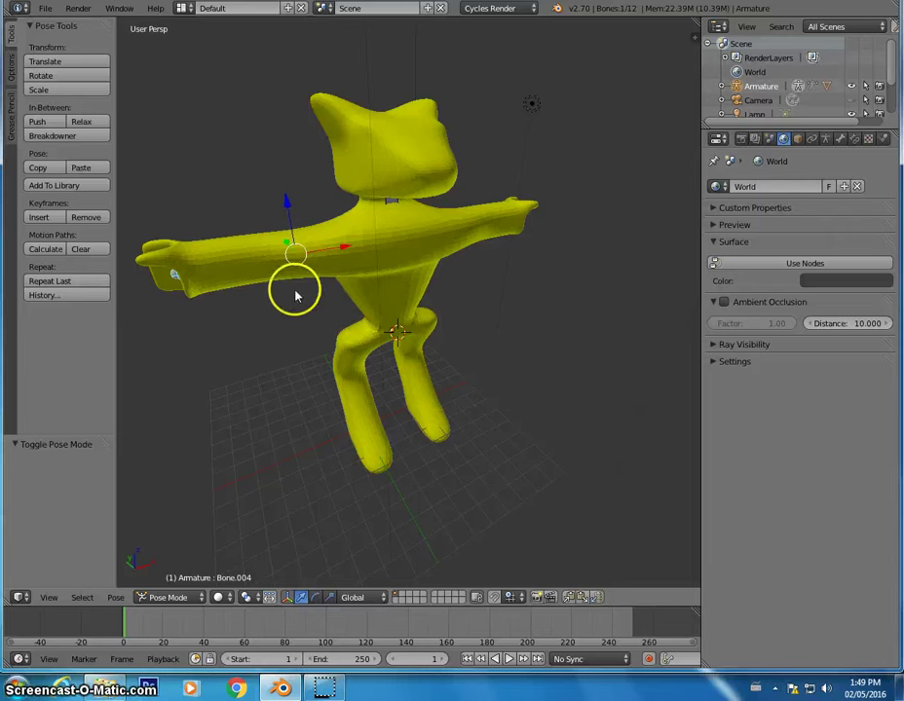
pyautogui.press('r')
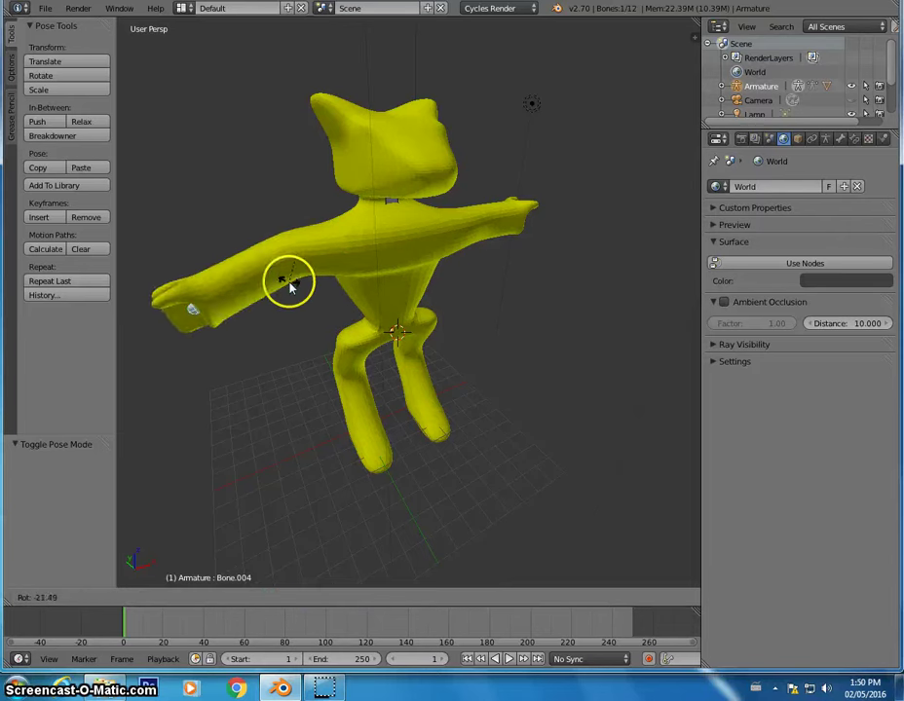
pyautogui.press('r')
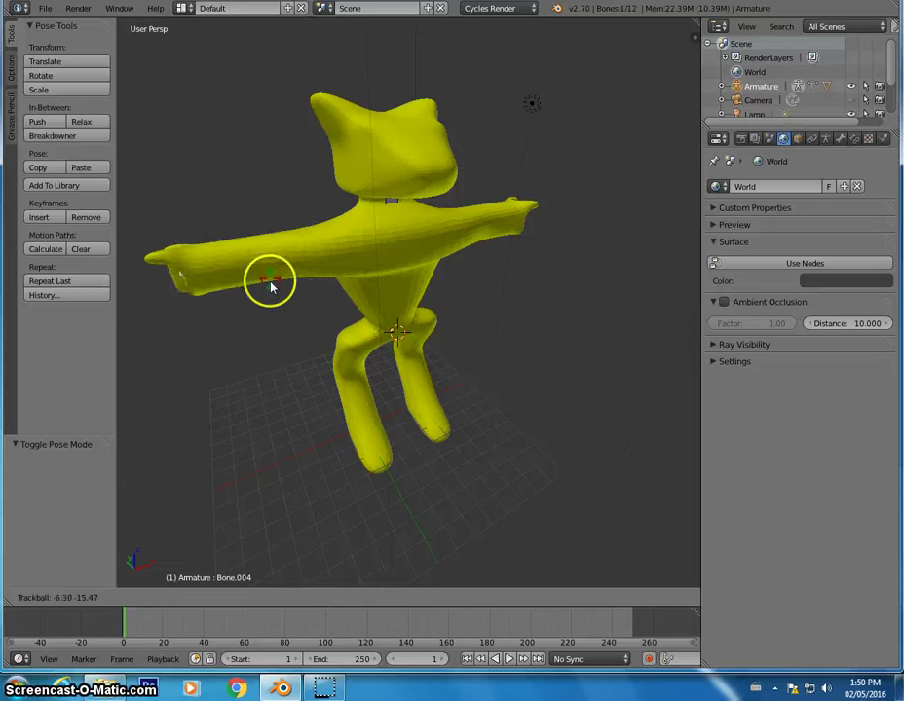
pyautogui.click(275, 273)
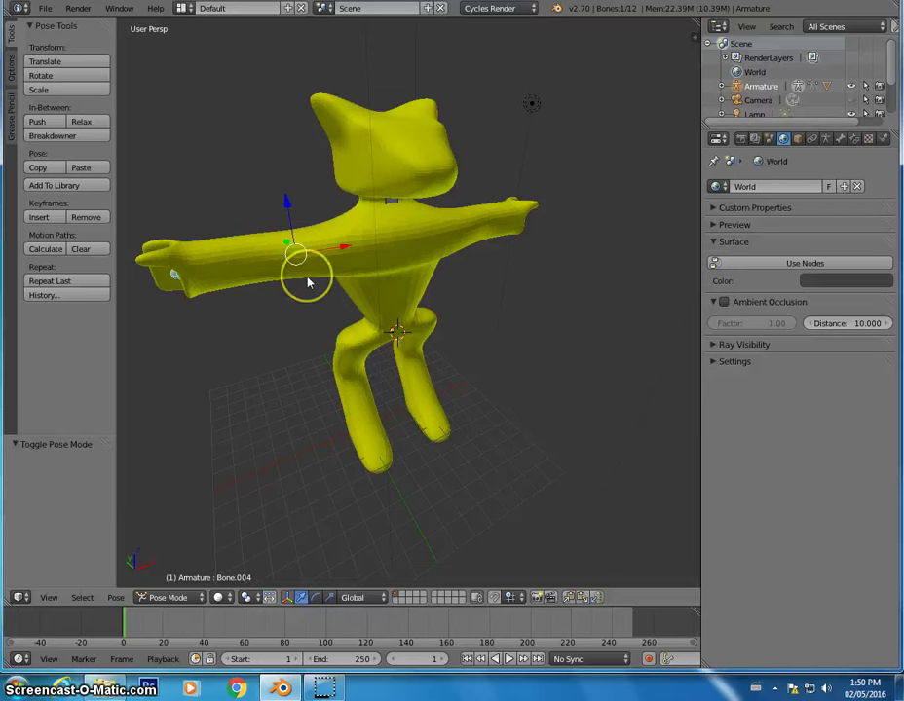
pyautogui.press('r')
pyautogui.press('z')
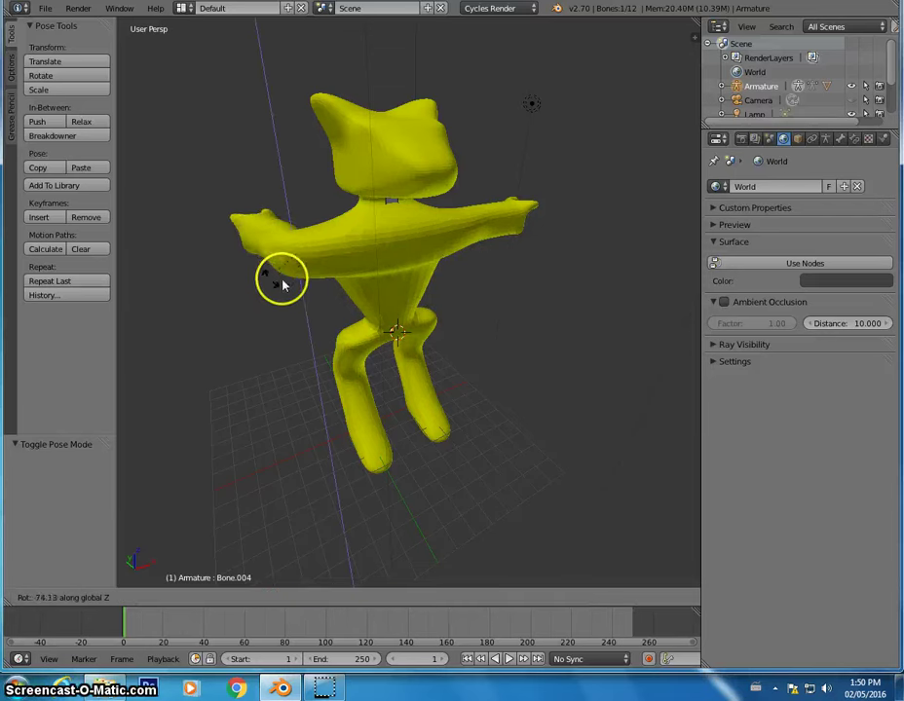
pyautogui.click(594, 243)
pyautogui.moveTo(594, 242); pyautogui.dragTo(424, 224, button='middle')
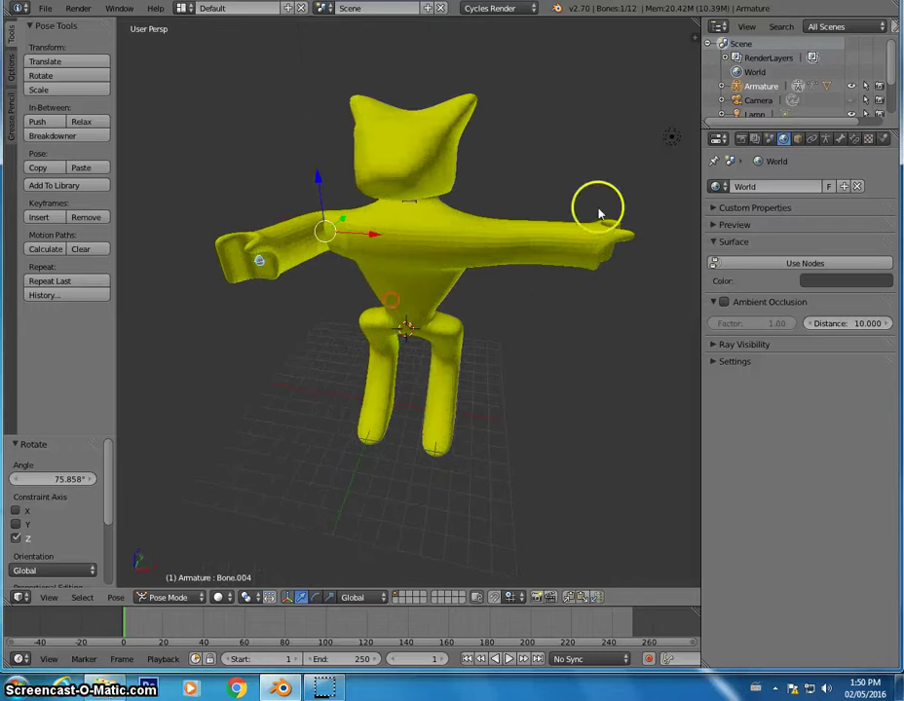
# Step: Expand Armature, Pose and Bone in the Outliner to reveal the bone hierarchy
pyautogui.click(721, 86)
pyautogui.scroll(-1, 750, 86)
pyautogui.click(742, 76)
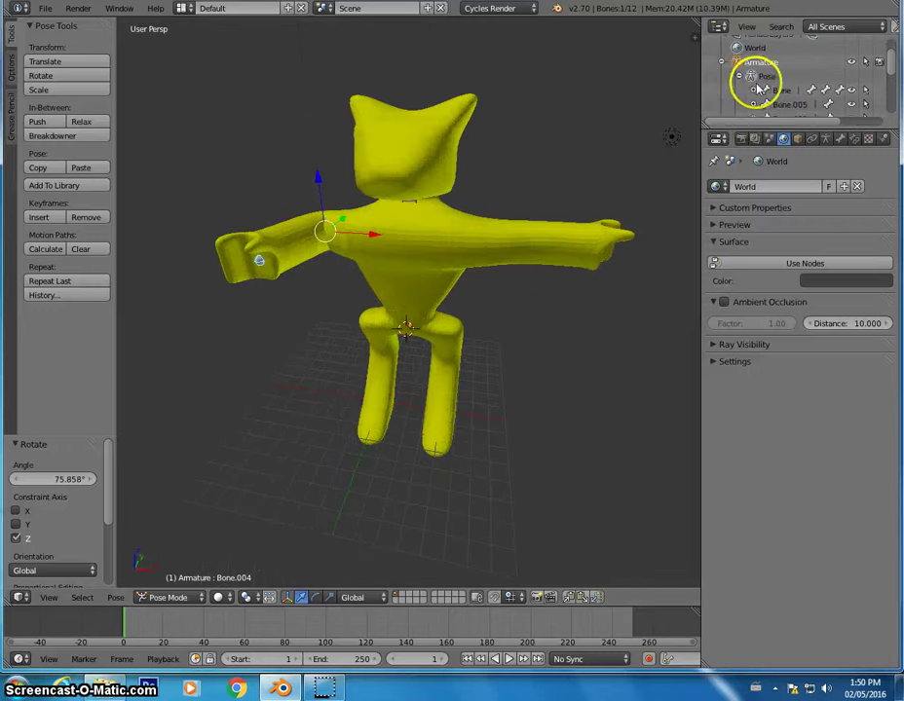
pyautogui.scroll(-1, 757, 88)
pyautogui.click(754, 65)
pyautogui.scroll(-1, 774, 83)
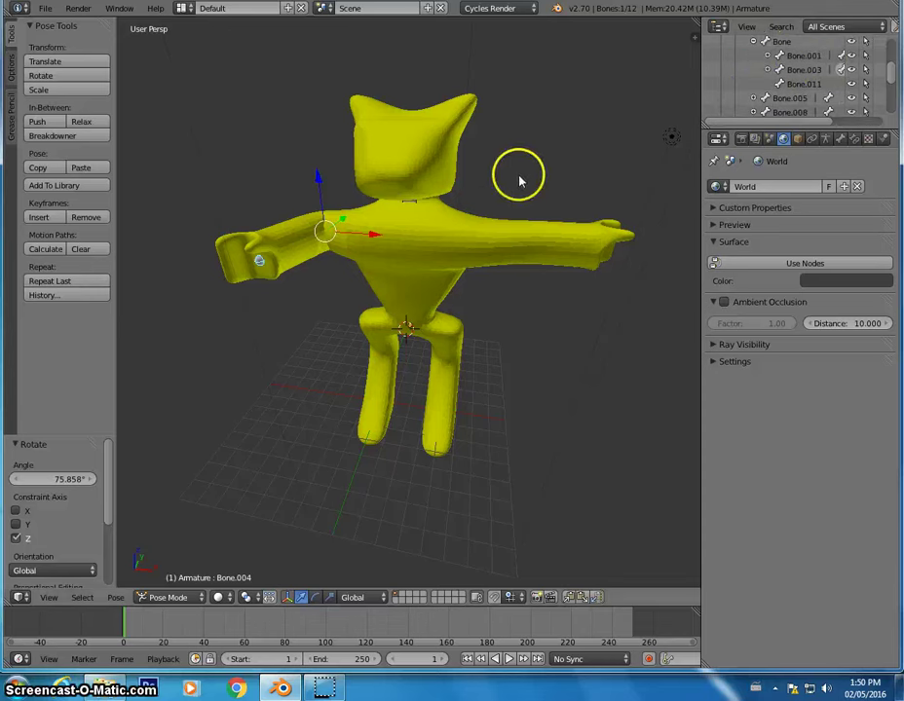
# Step: Rename the spine bone to torso and the upper arm bones to Left Arm upper and Right arm upper
pyautogui.click(797, 58)
pyautogui.click(781, 42)
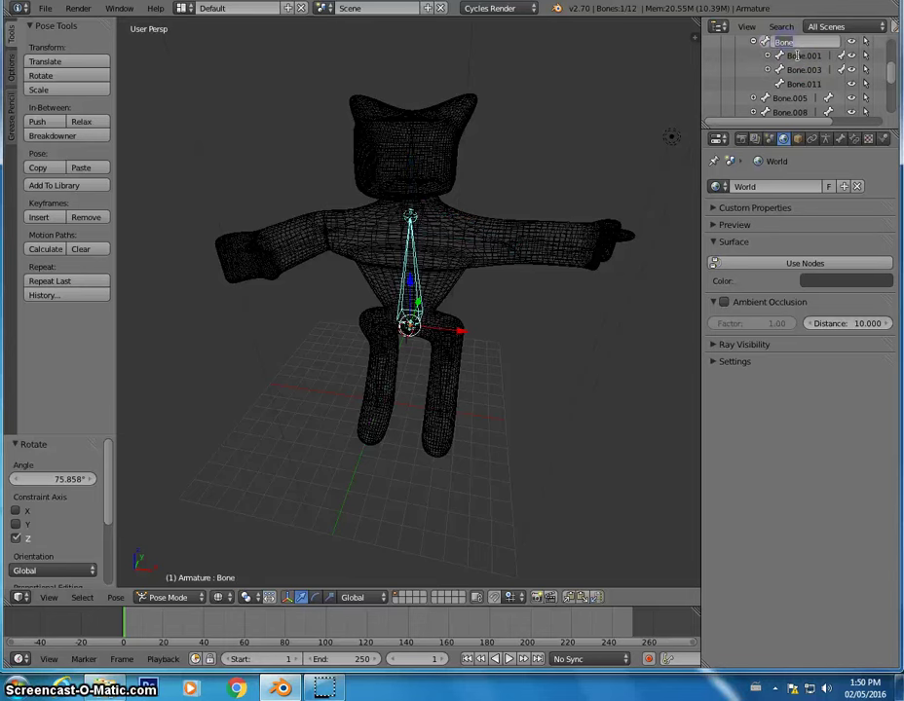
pyautogui.click(800, 60)
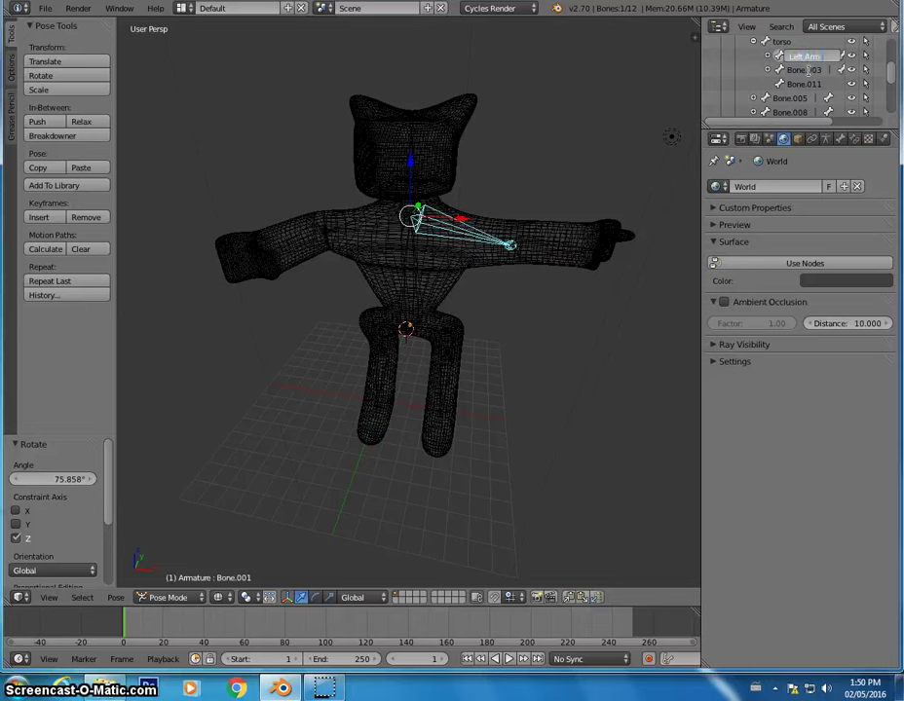
pyautogui.press('Return')
pyautogui.doubleClick(809, 70)
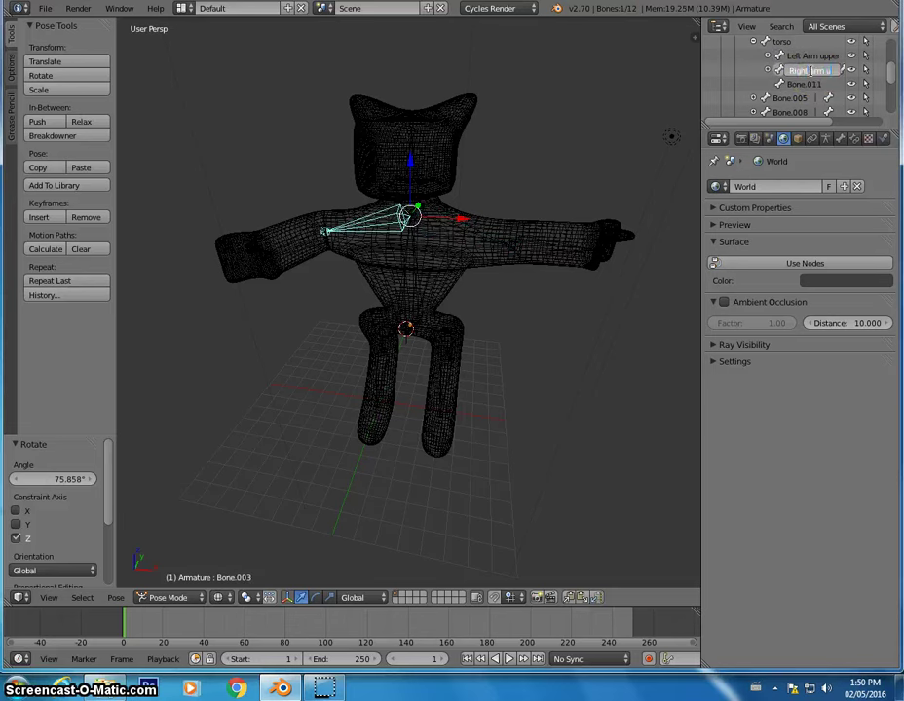
# Step: Select the Left Arm upper bone in solid shading and begin rotating it
pyautogui.click(769, 55)
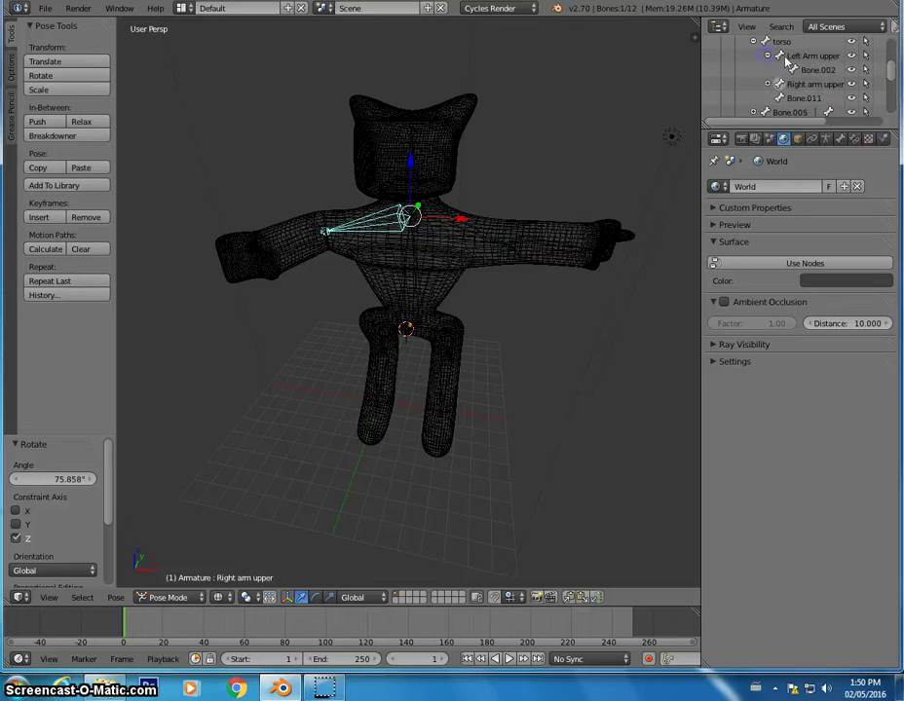
pyautogui.click(805, 57)
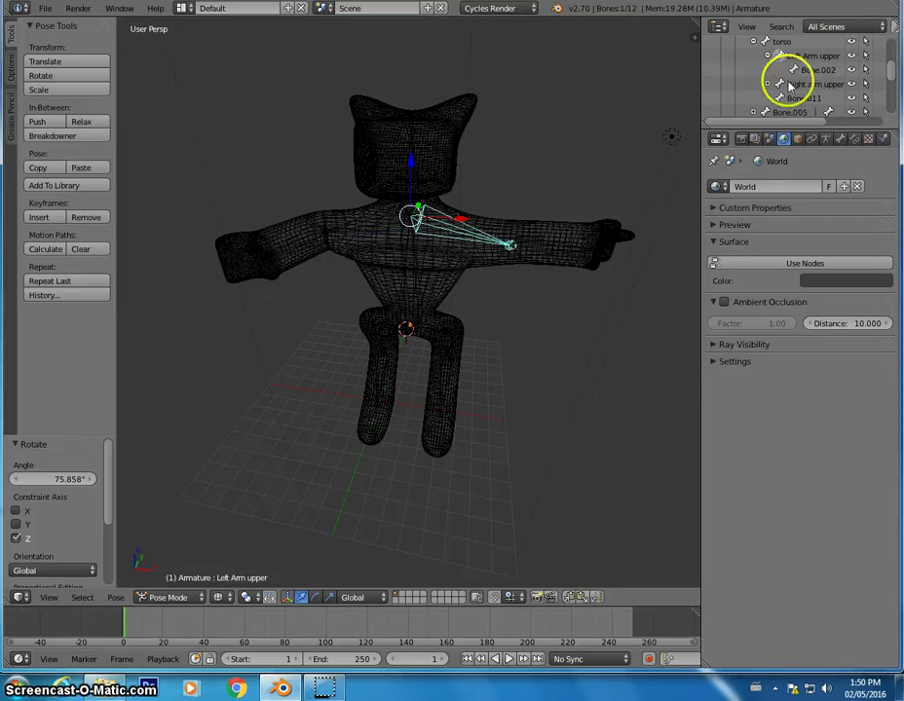
pyautogui.press('z')
pyautogui.press('r')
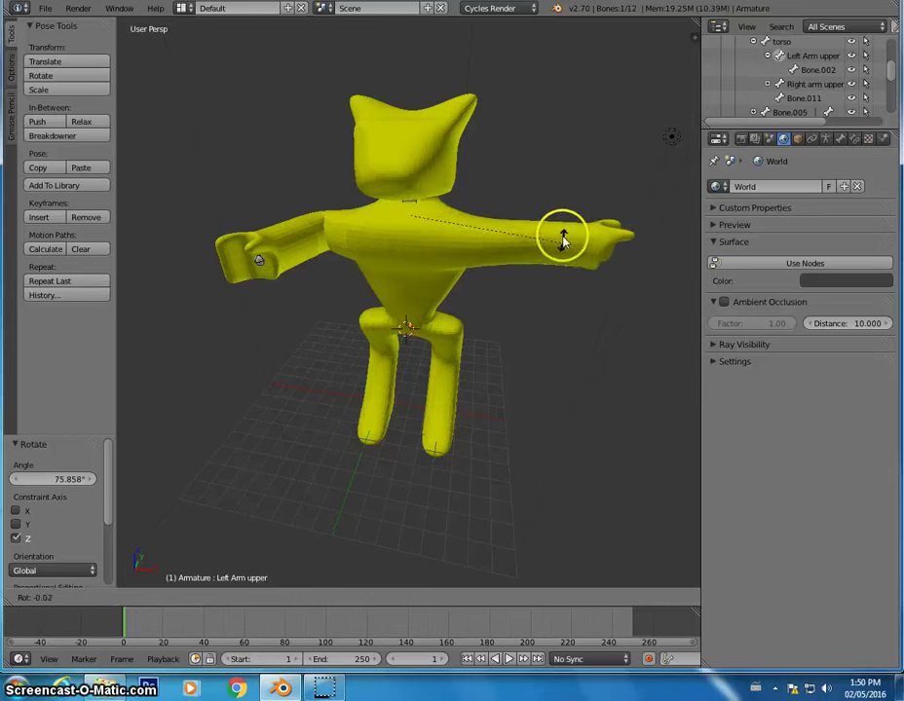
# Step: Set the left upper arm level and insert a Whole Character keyframe at frame 1
pyautogui.click(570, 239)
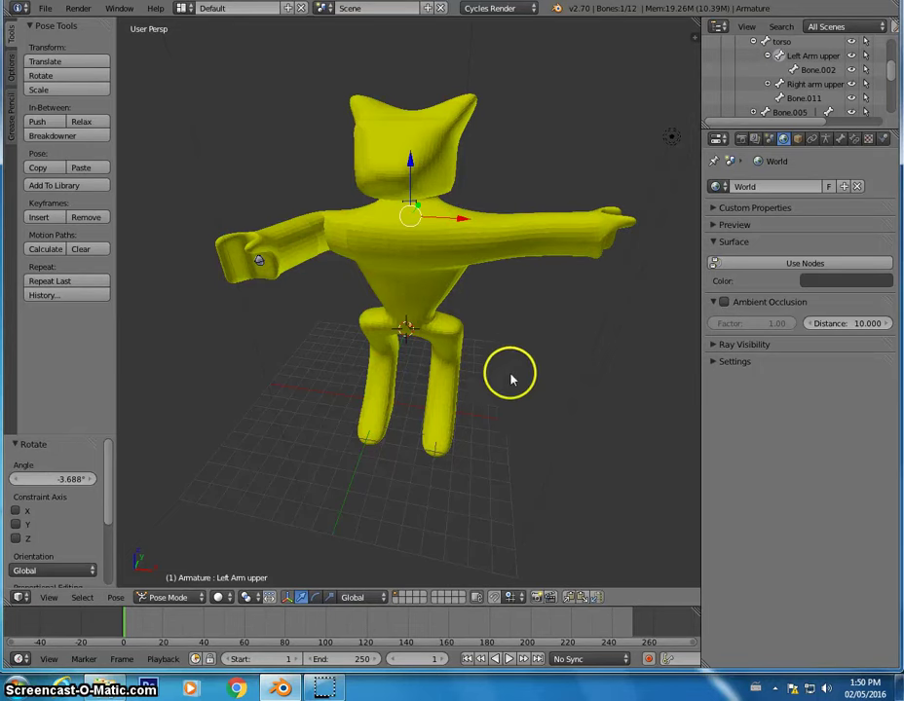
pyautogui.press('i')
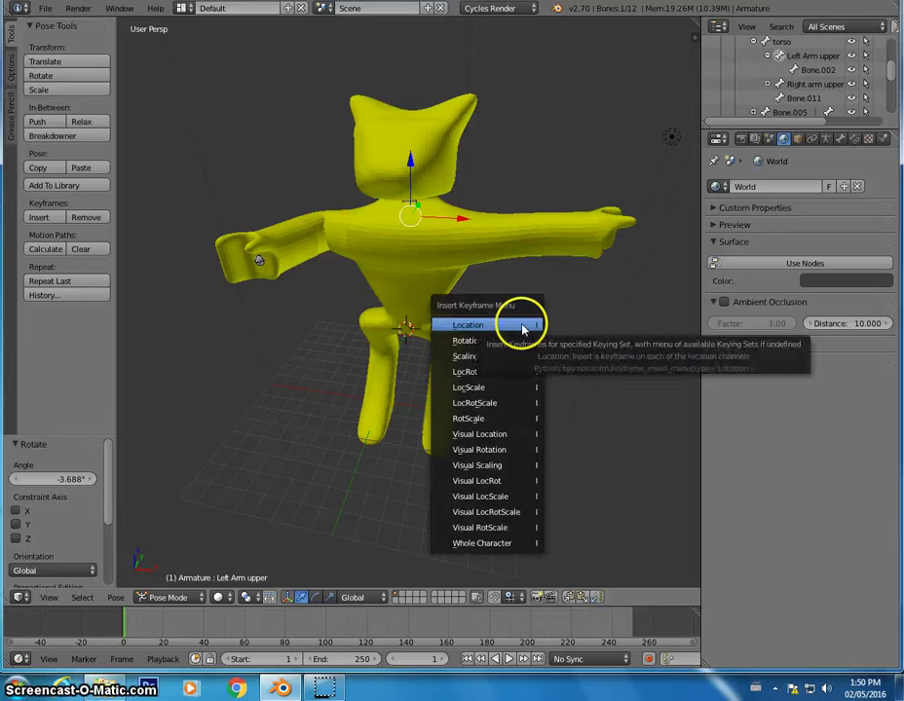
pyautogui.click(477, 546)
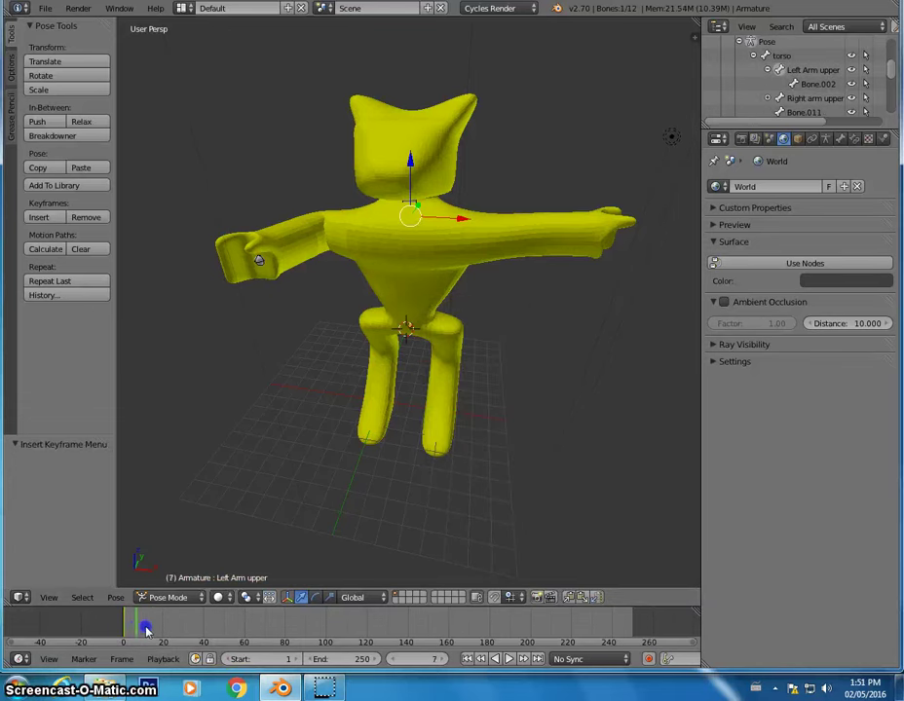
# Step: At frame 12, rotate the left upper arm up and insert a Whole Character keyframe
pyautogui.moveTo(146, 631); pyautogui.dragTo(137, 633)
pyautogui.click(146, 632)
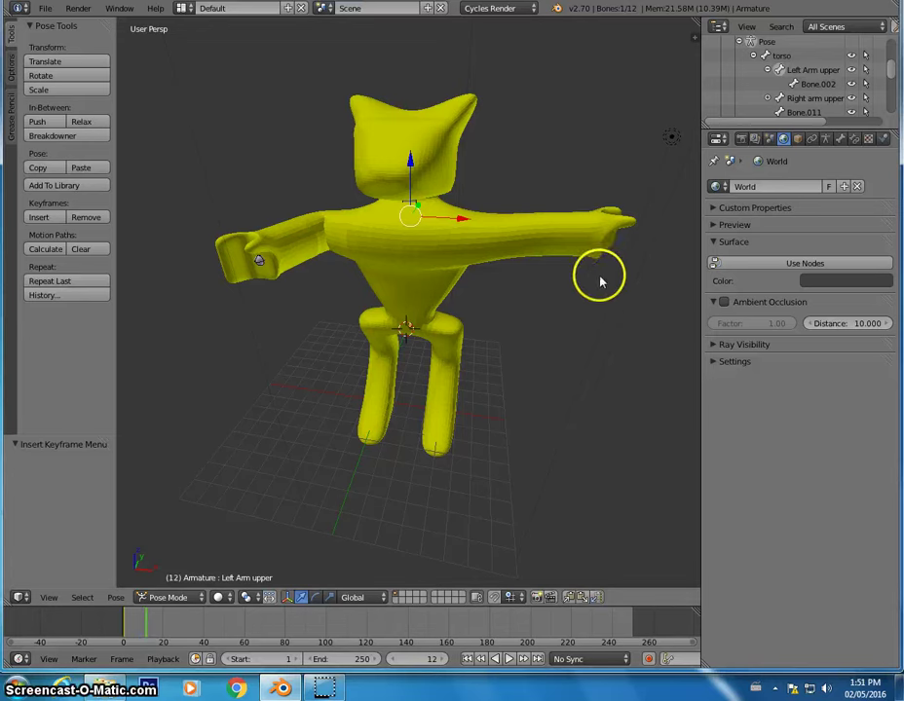
pyautogui.press('r')
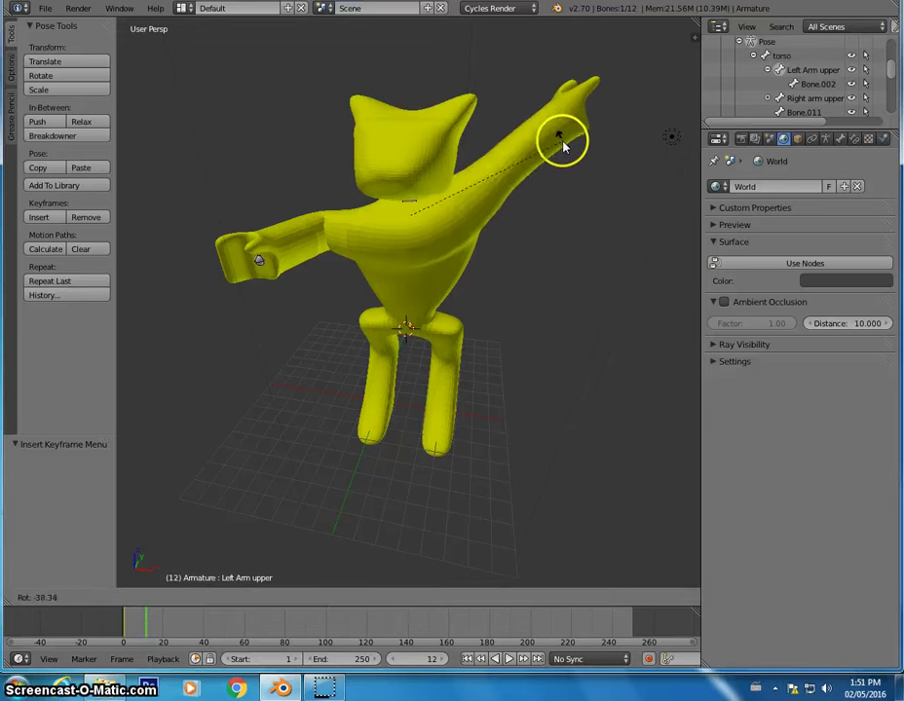
pyautogui.click(554, 134)
pyautogui.press('i')
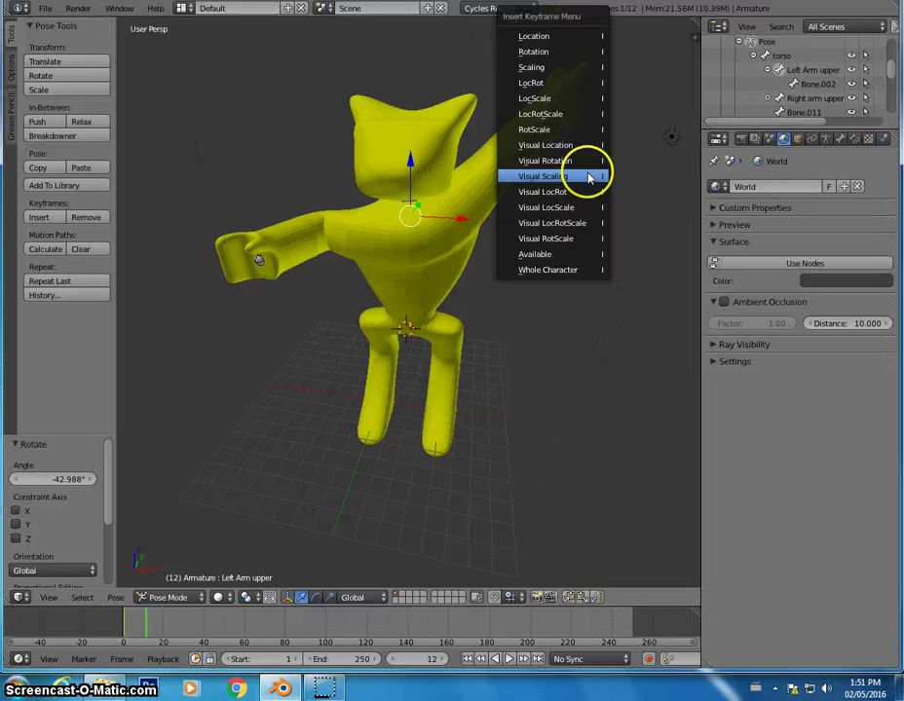
pyautogui.click(580, 271)
# Step: Play the animation from frame 0 and stop playback at frame 19
pyautogui.click(124, 620)
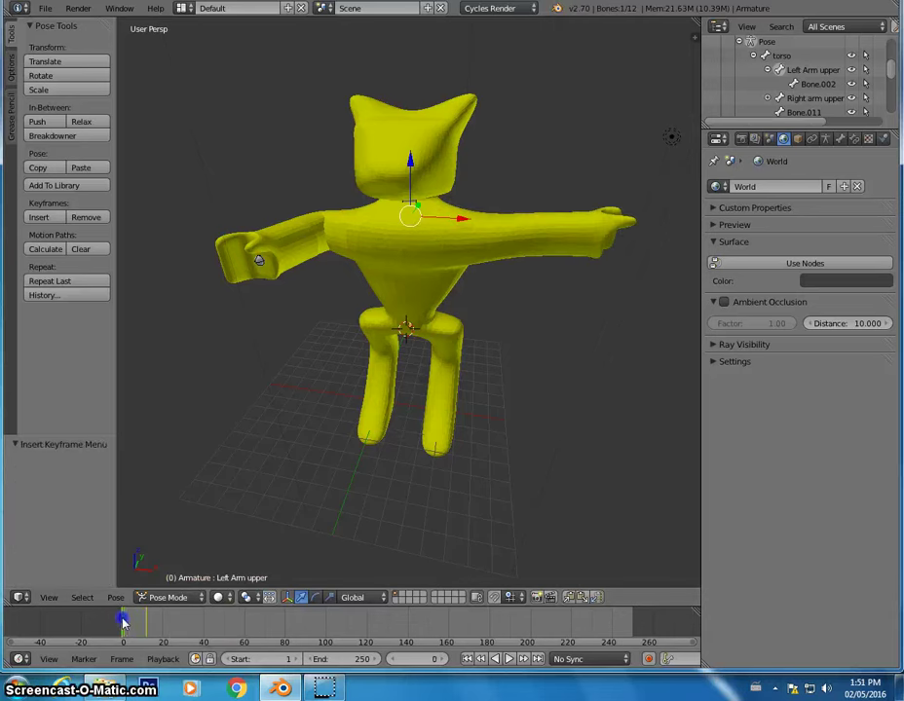
pyautogui.click(511, 658)
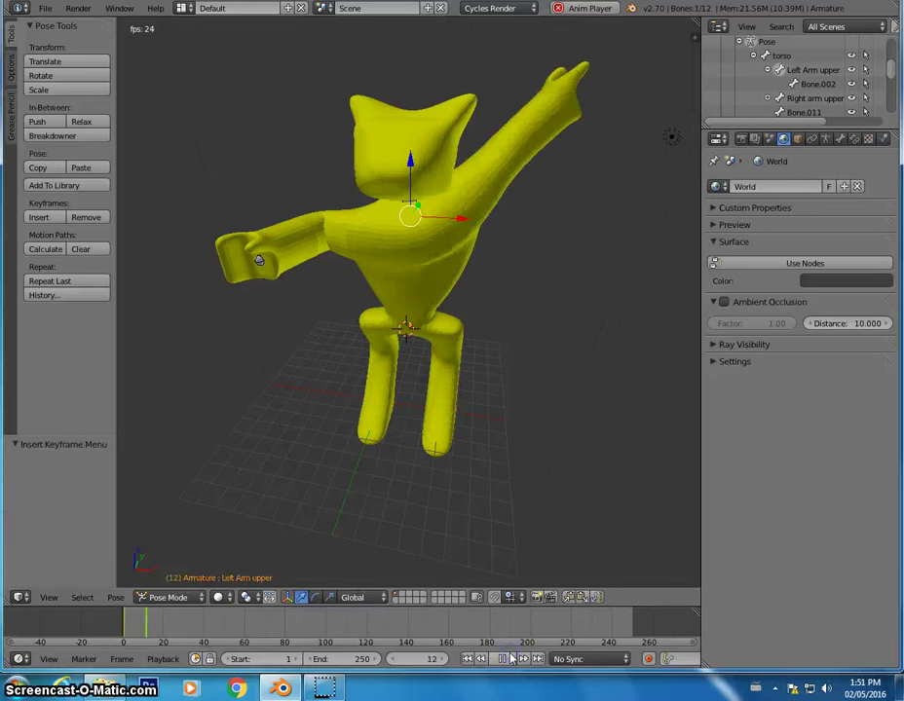
pyautogui.click(97, 621)
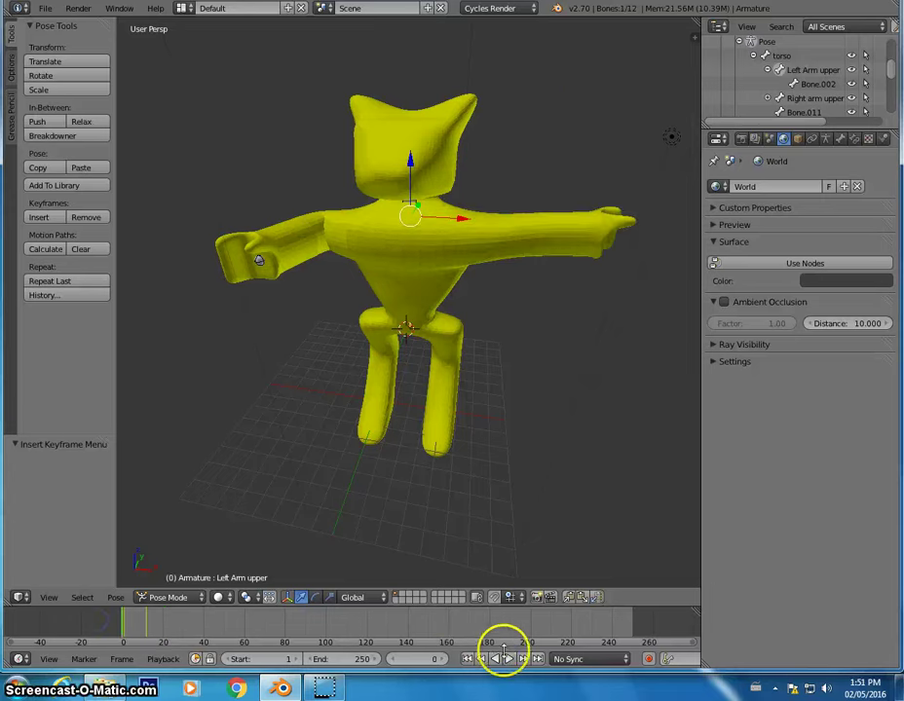
pyautogui.click(509, 658)
pyautogui.click(508, 659)
pyautogui.moveTo(343, 423); pyautogui.dragTo(515, 388, button='middle')
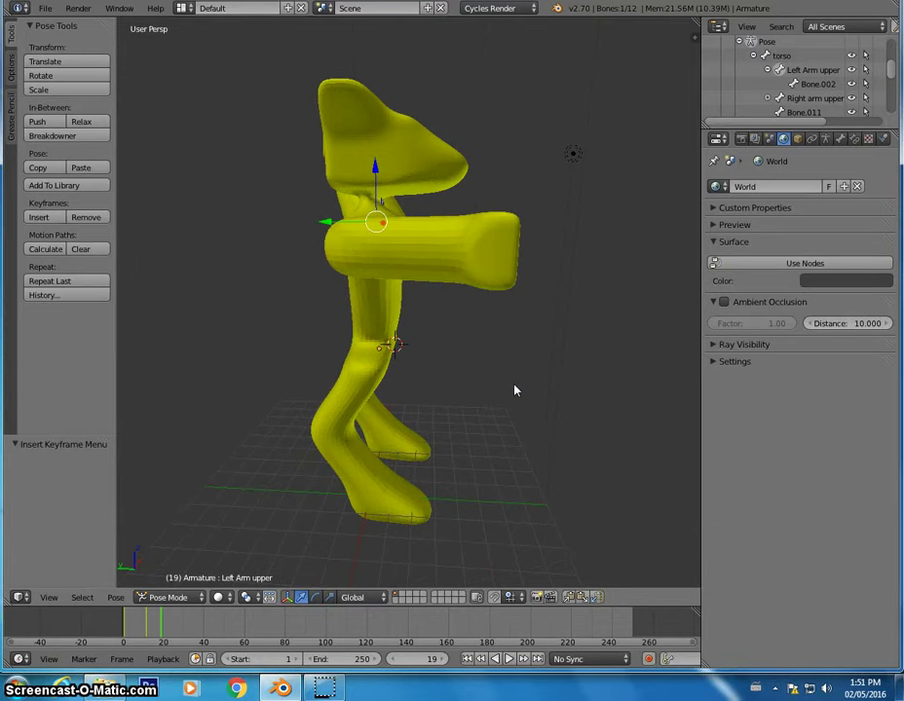
# Step: Start the Cycles animation render from the Render properties' Animation button
pyautogui.moveTo(493, 347); pyautogui.dragTo(416, 338, button='middle')
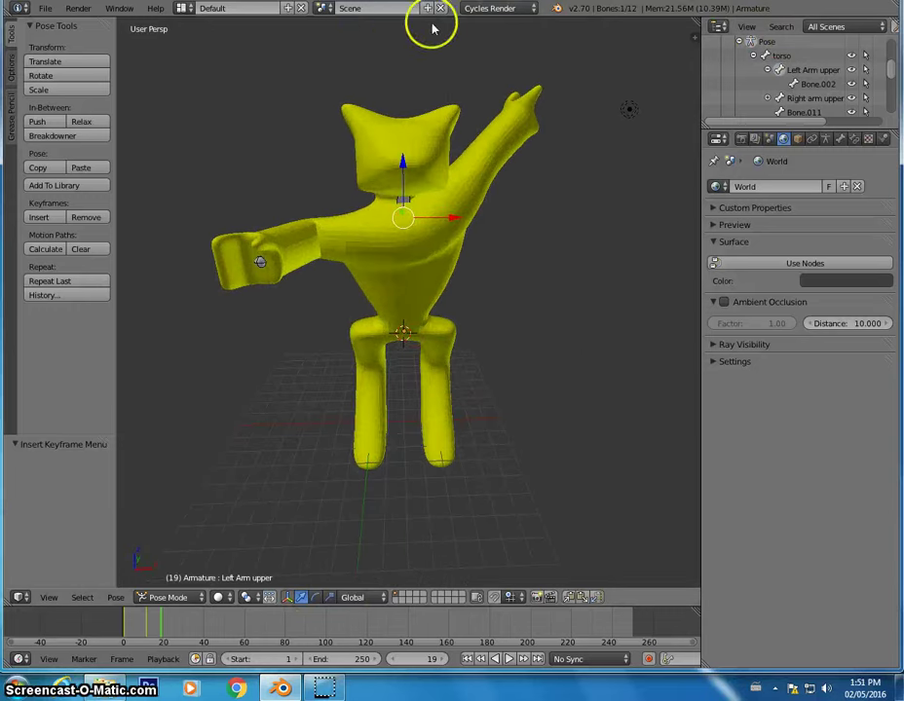
pyautogui.click(742, 139)
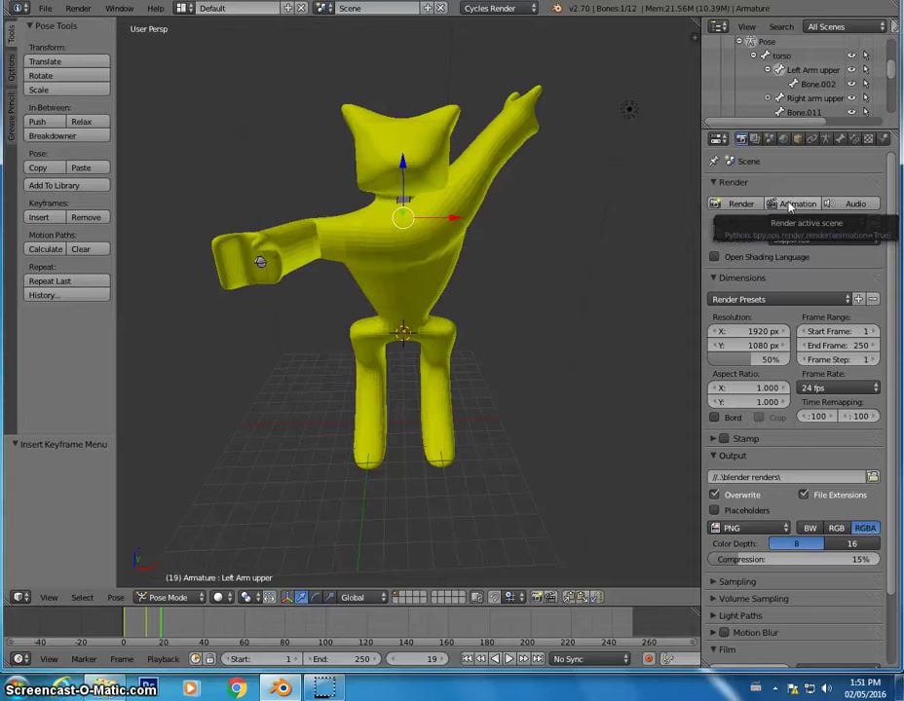
pyautogui.click(791, 206)
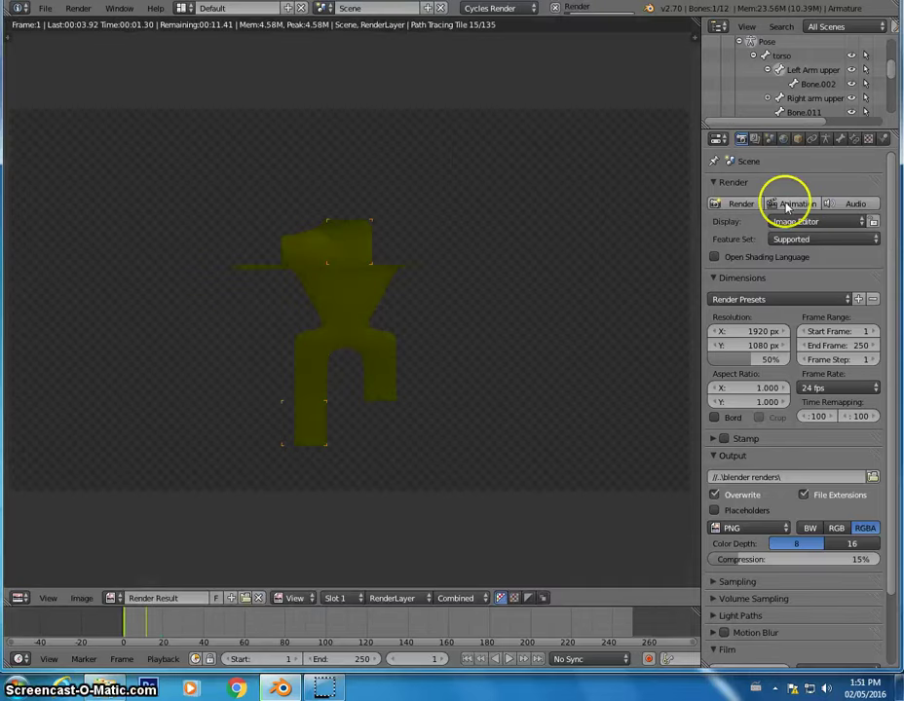